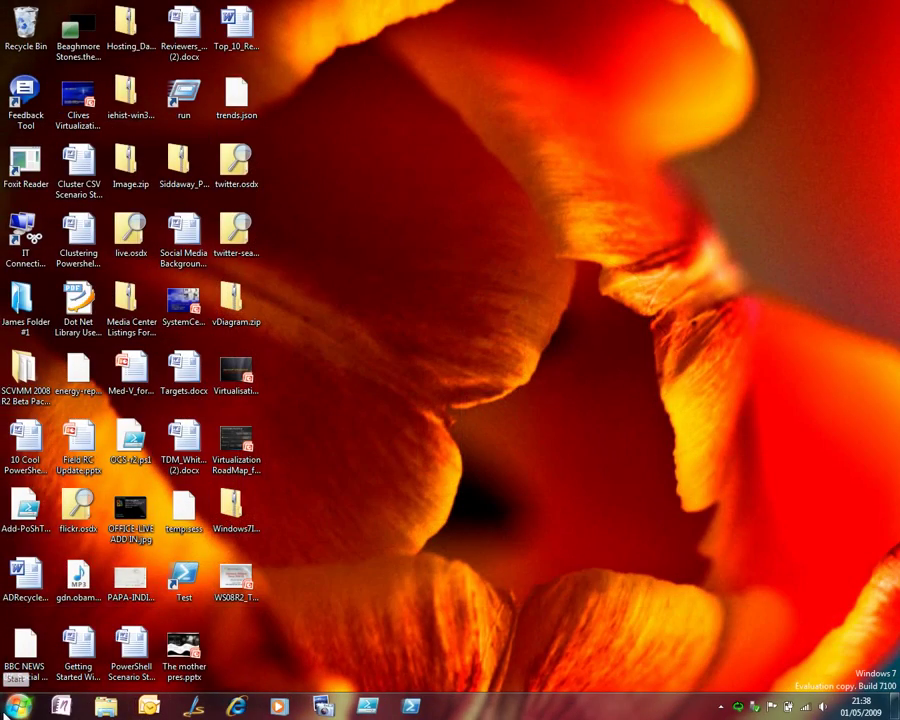
Launch Virtual Windows XP from the Windows Virtual PC folder in the Windows 7 Start menu
click(18, 708)
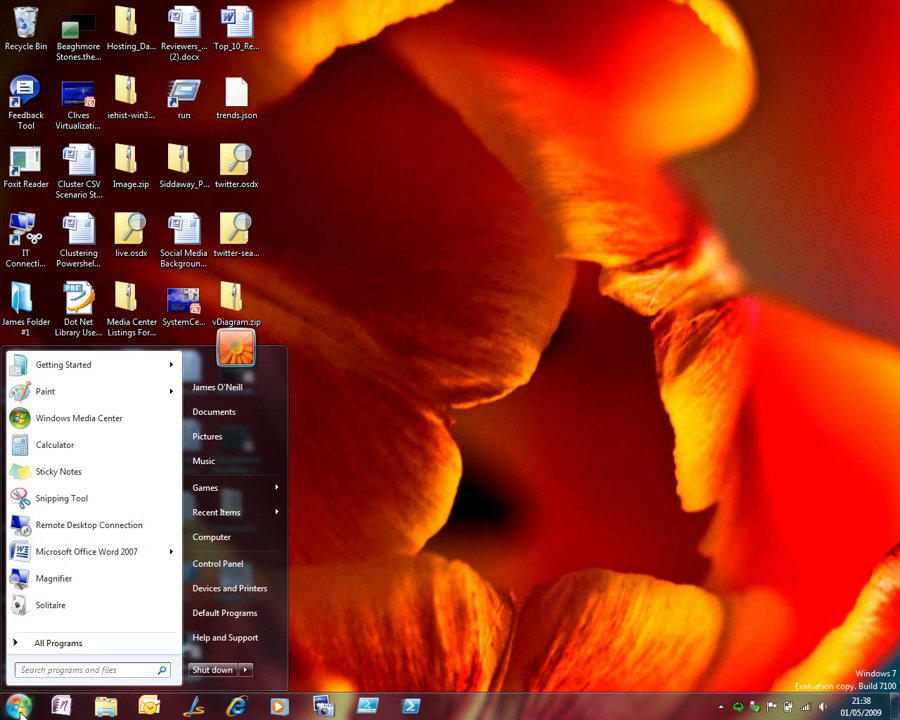
click(60, 645)
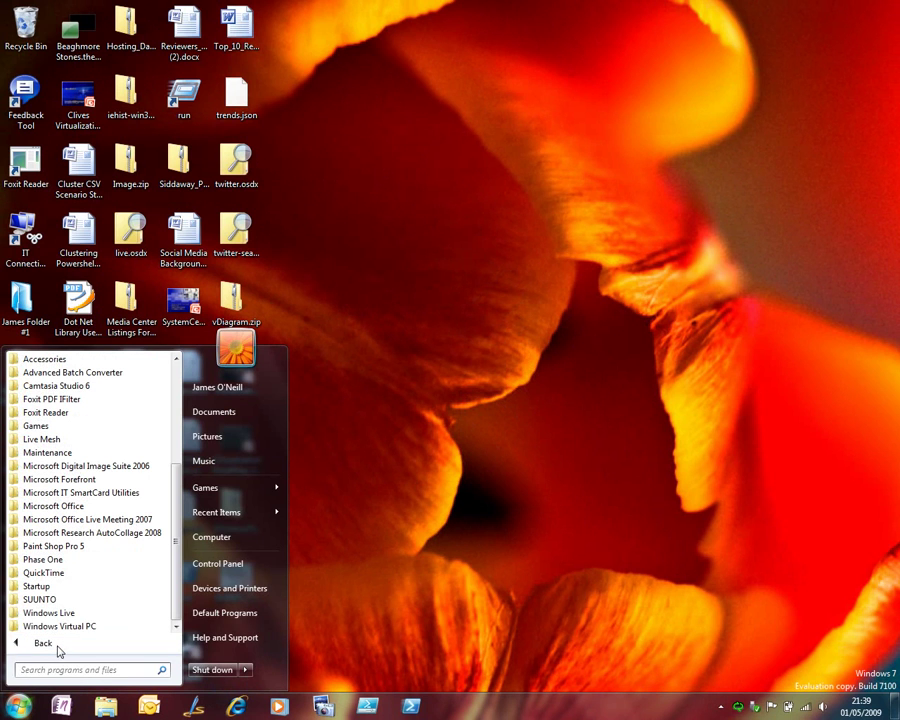
click(64, 628)
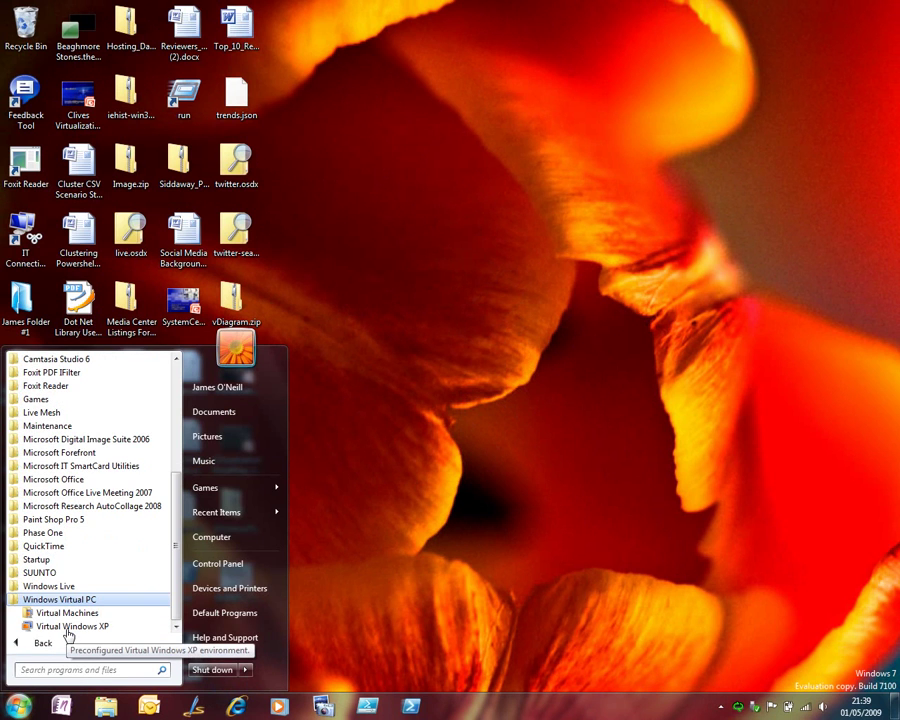
click(67, 628)
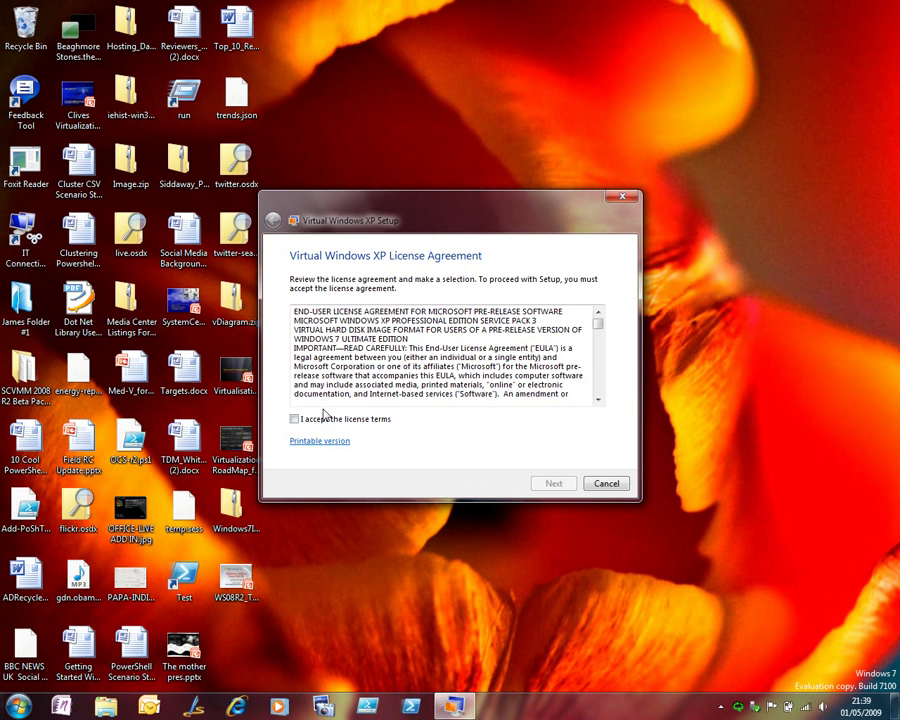
Accept the license, enter and confirm a remembered password, and choose 'Not right now' for Automatic Updates
click(324, 420)
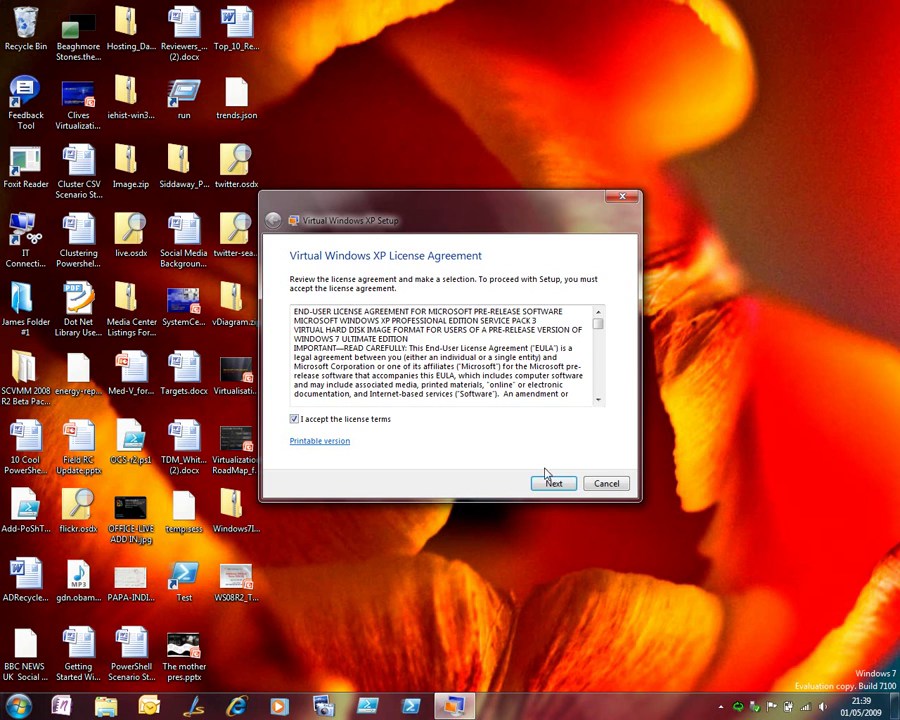
click(554, 486)
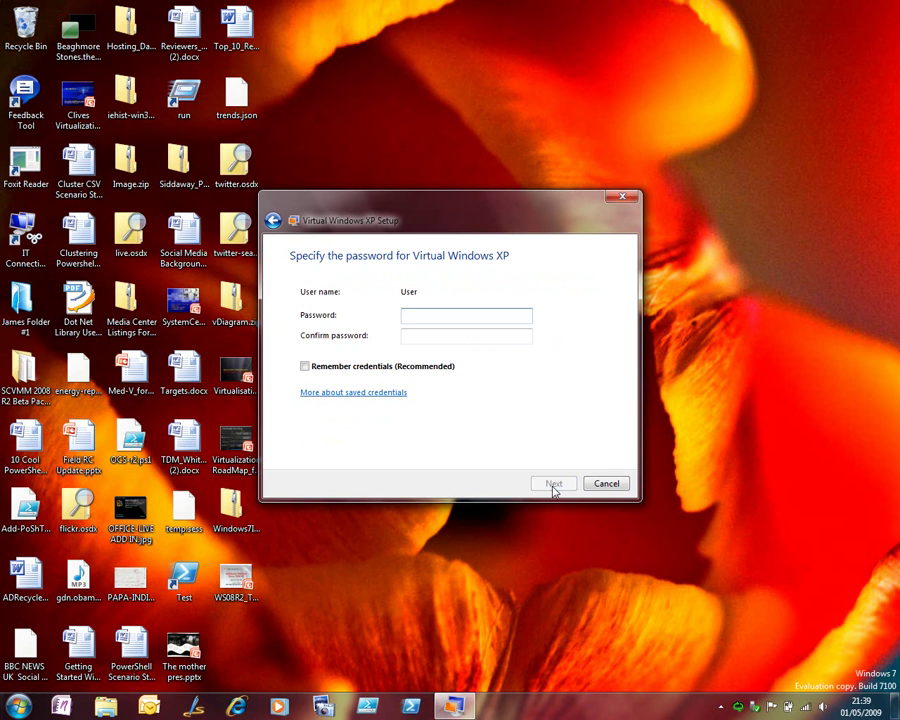
text(********)
key(Tab)
text(******)
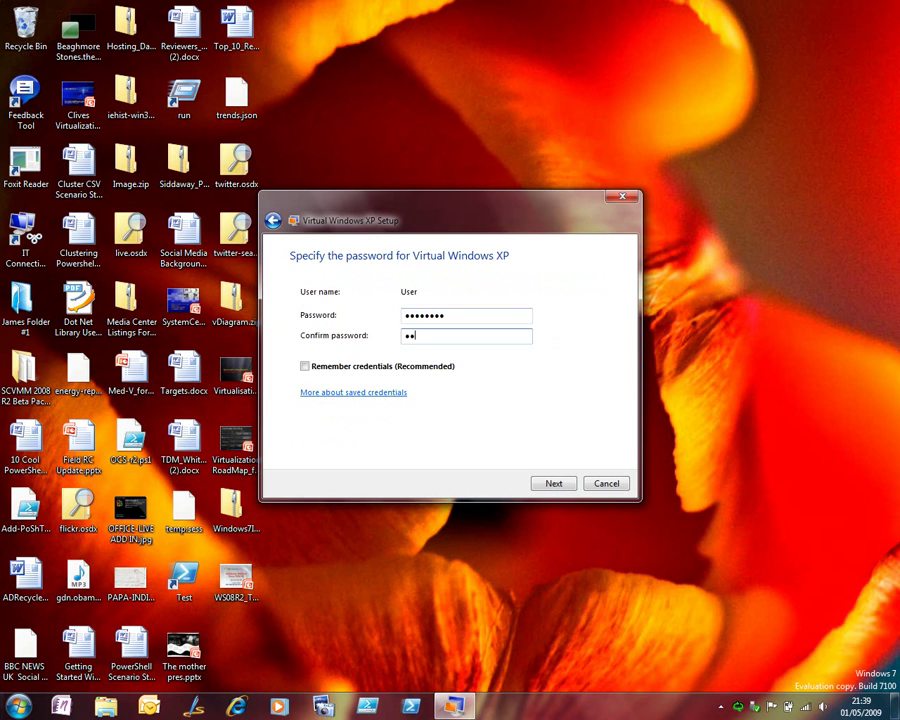
text(**)
key(Tab)
key(space)
click(553, 484)
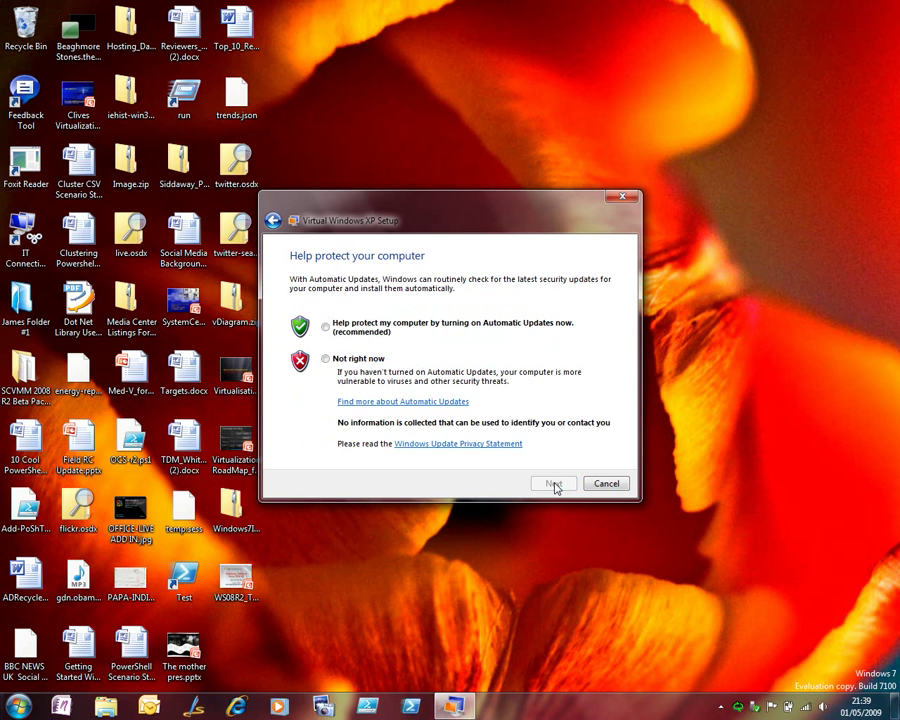
click(325, 358)
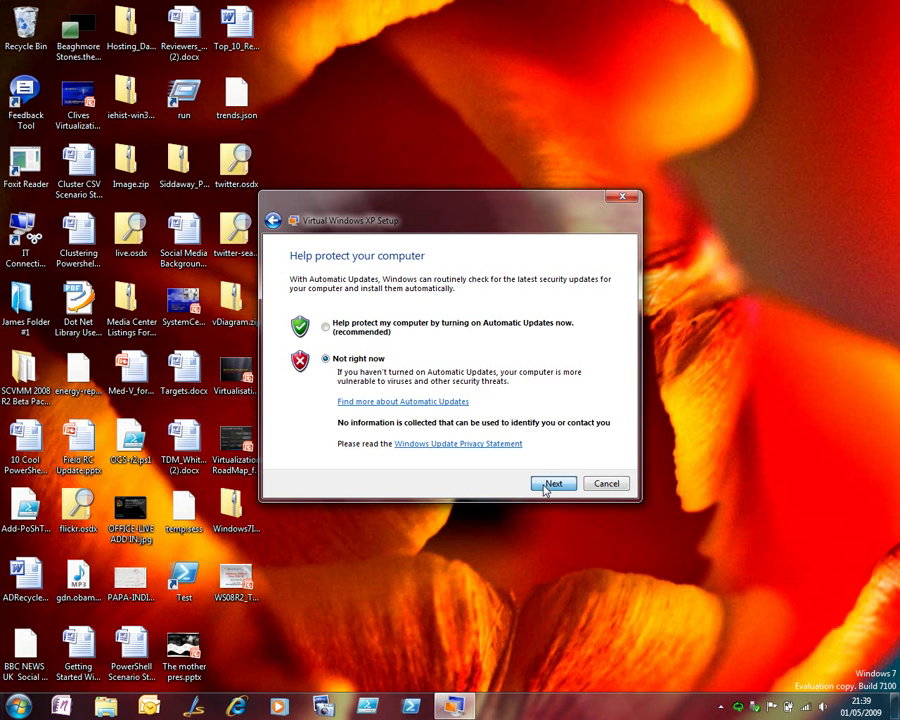
click(552, 484)
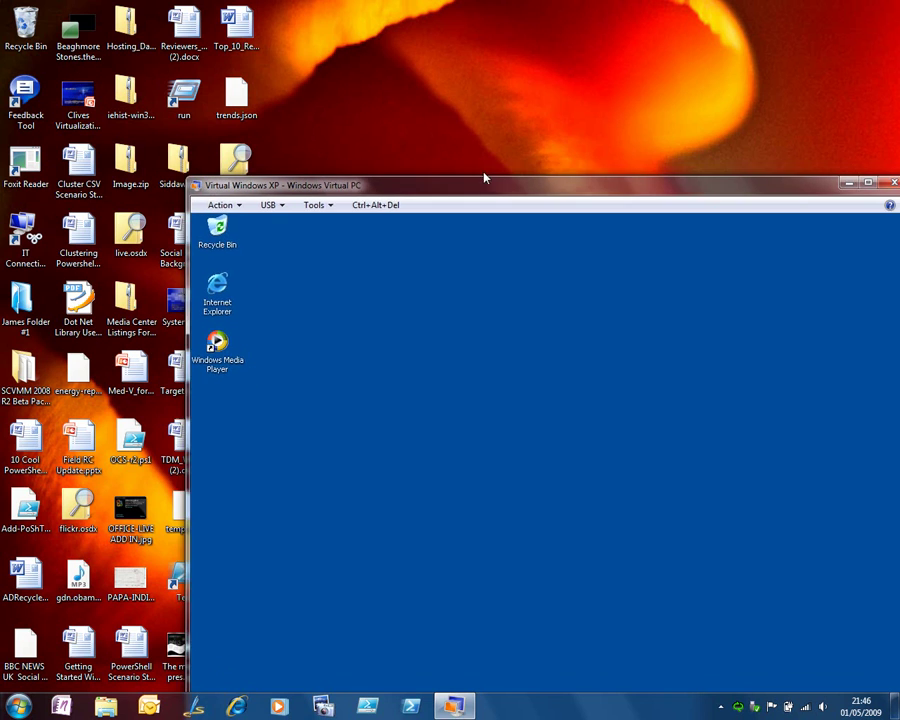
Make the virtual machine window taller and look over its Action menu
drag(447, 105, 443, 85)
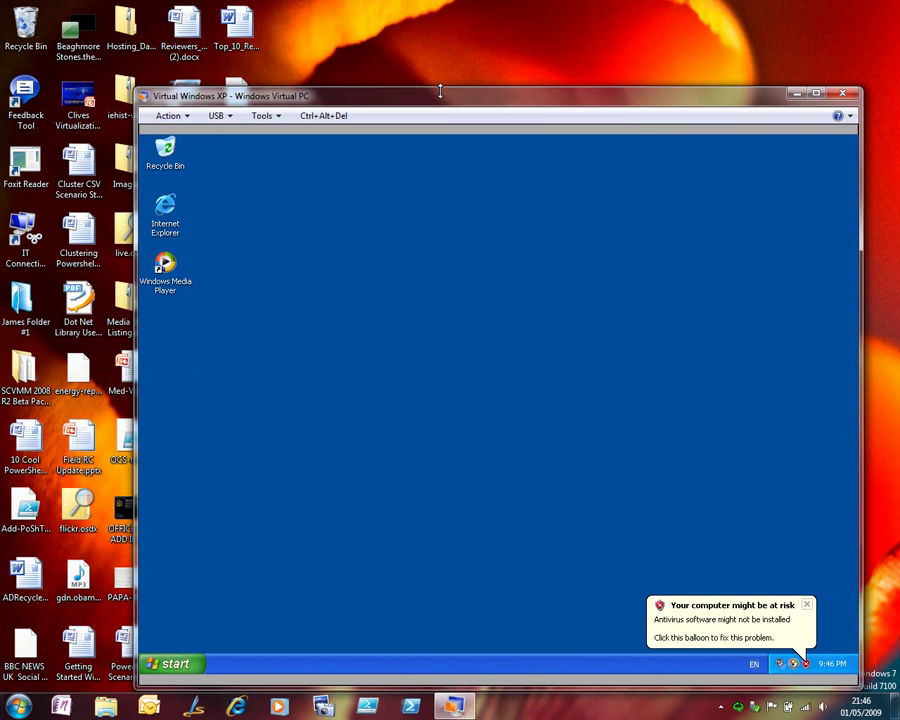
click(169, 110)
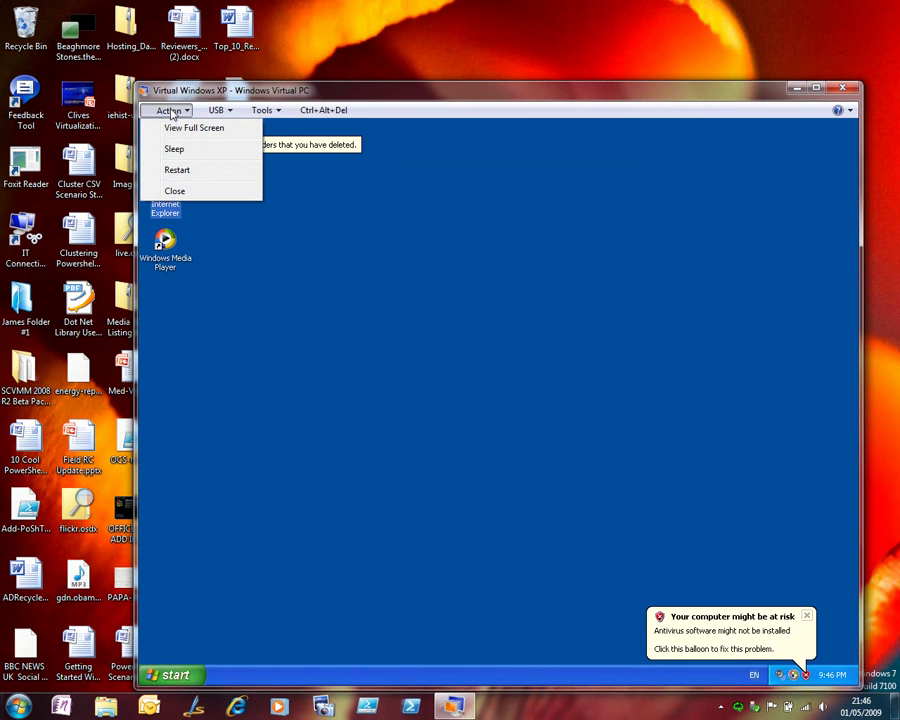
click(264, 110)
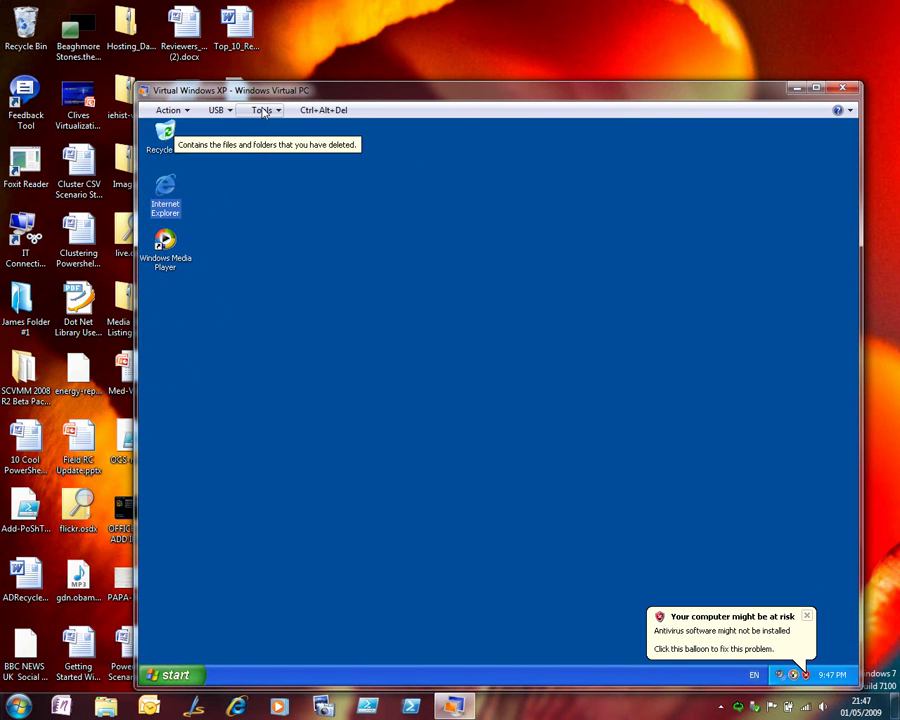
Keep Adapter 1 on Shared Networking (NAT) in Settings, then start Internet Explorer in XP
click(264, 111)
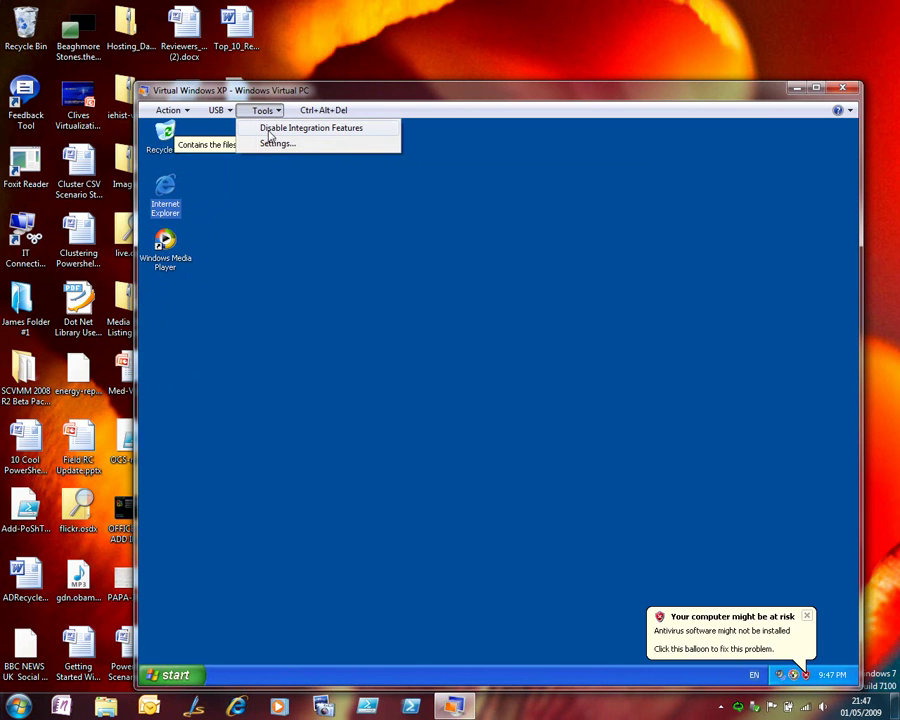
click(268, 144)
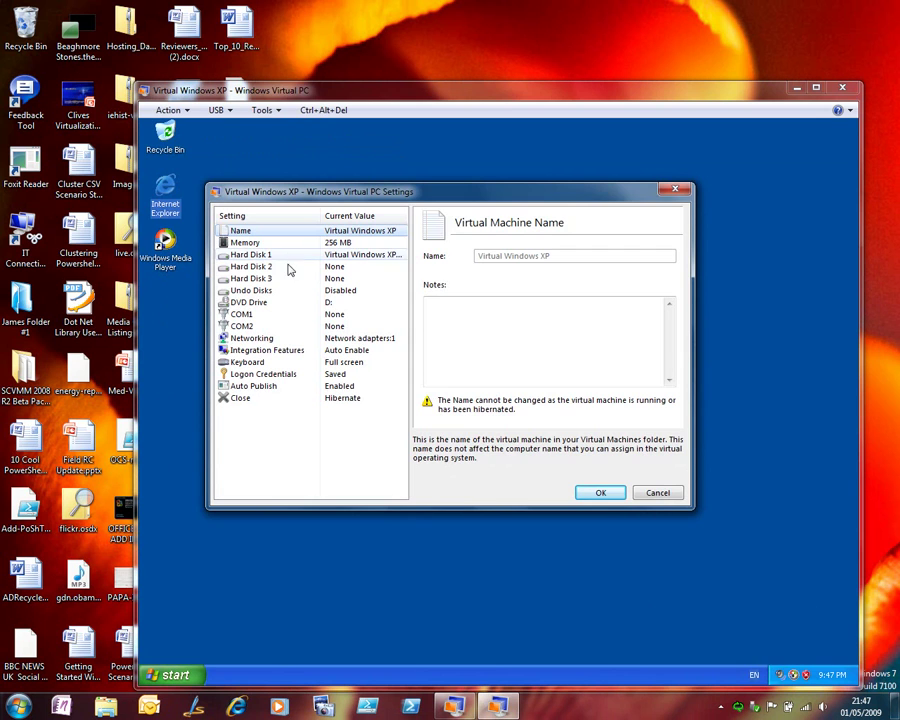
click(292, 340)
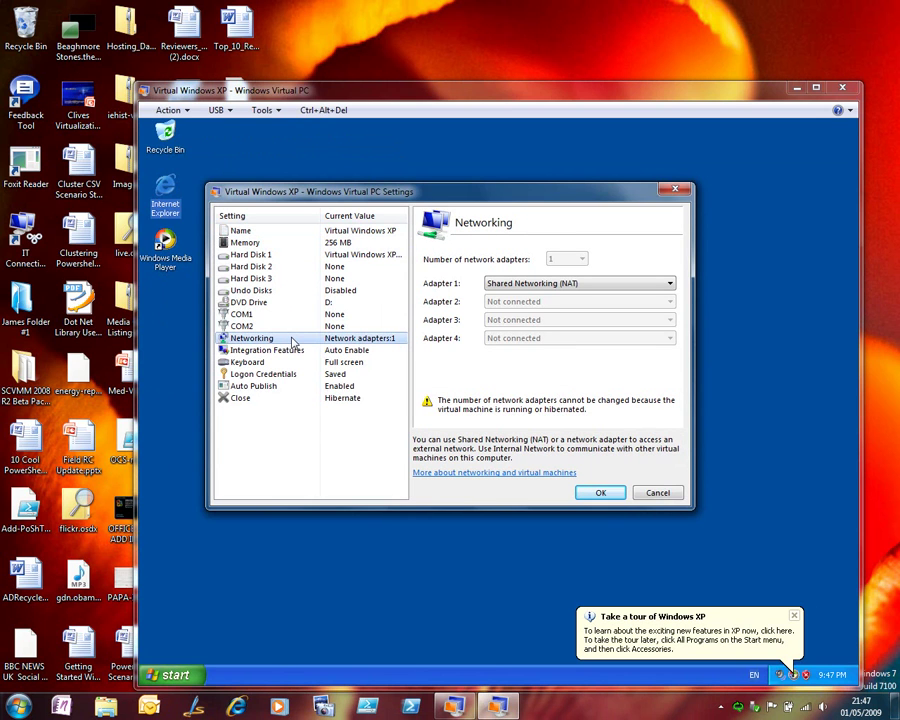
click(547, 287)
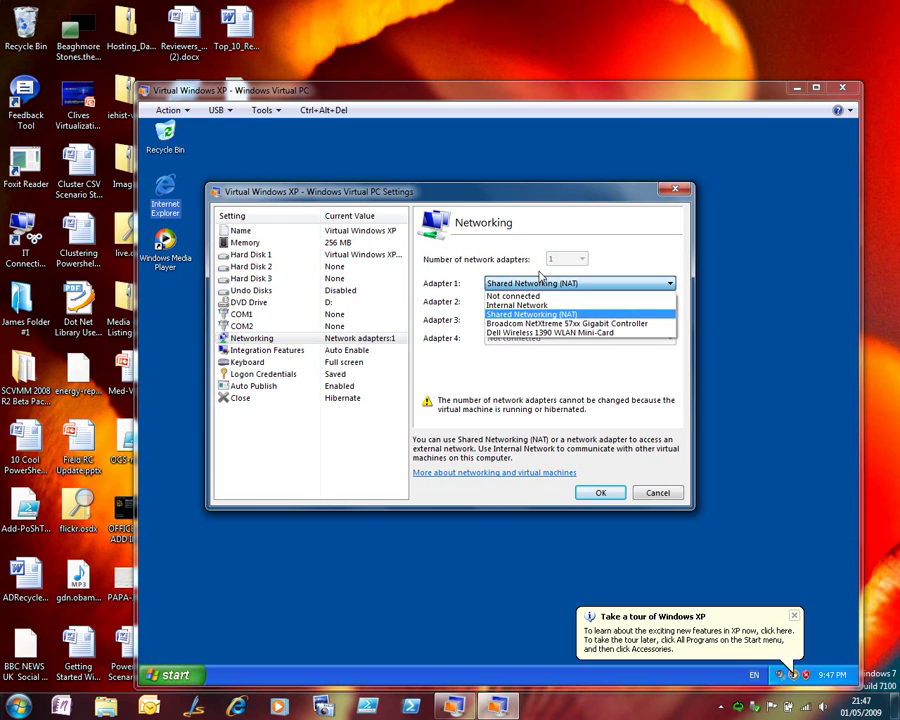
click(531, 259)
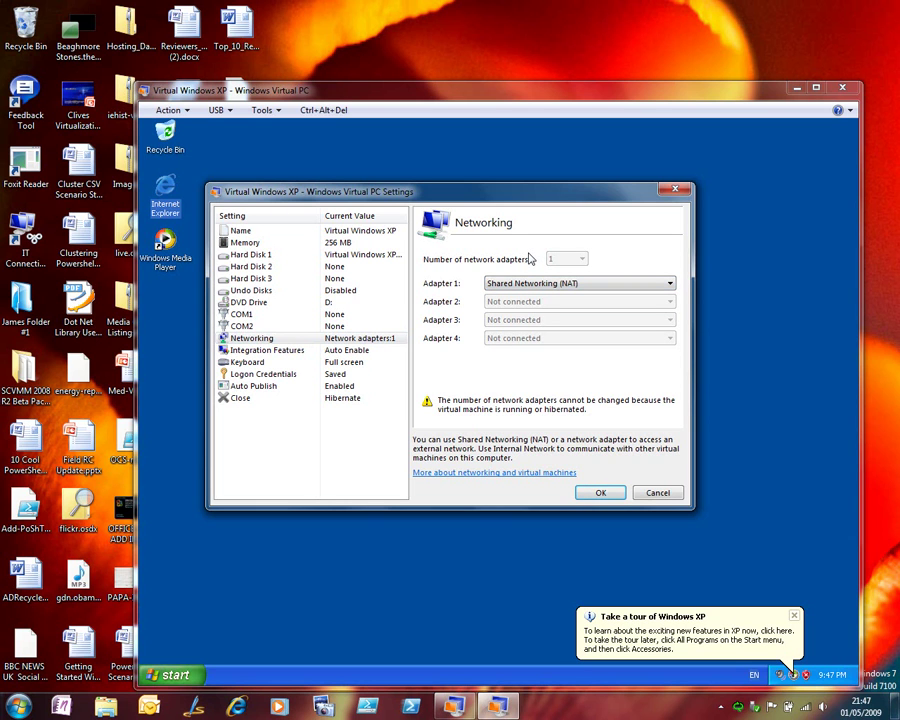
key(Return)
double_click(186, 196)
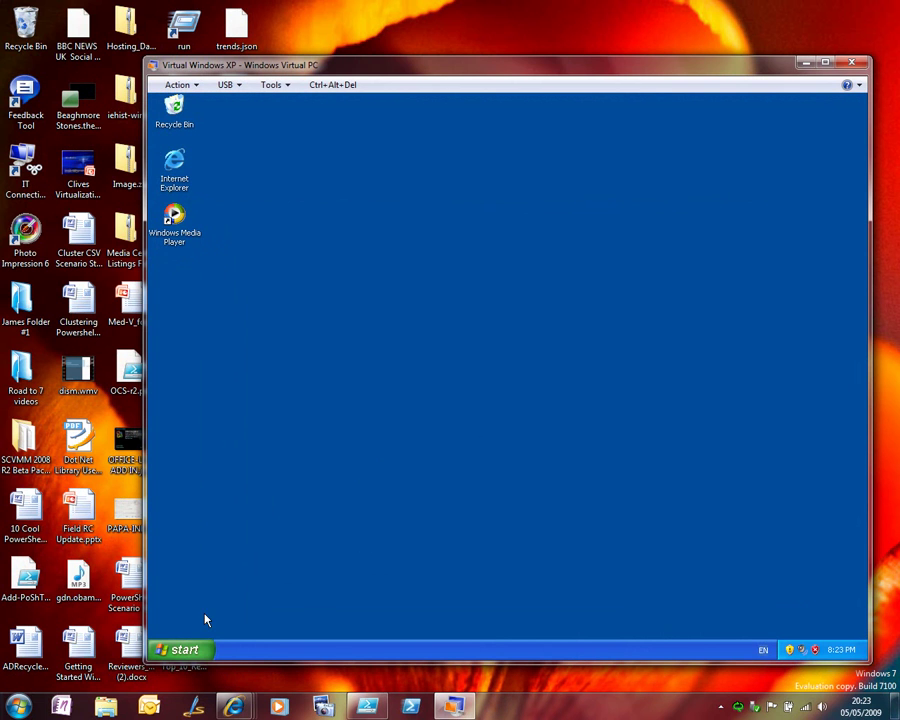
List PENTAX REMOTE Assistant 3 under XP's PENTAX Digital Camera Utility menu, then open Windows 7's Start menu
click(199, 650)
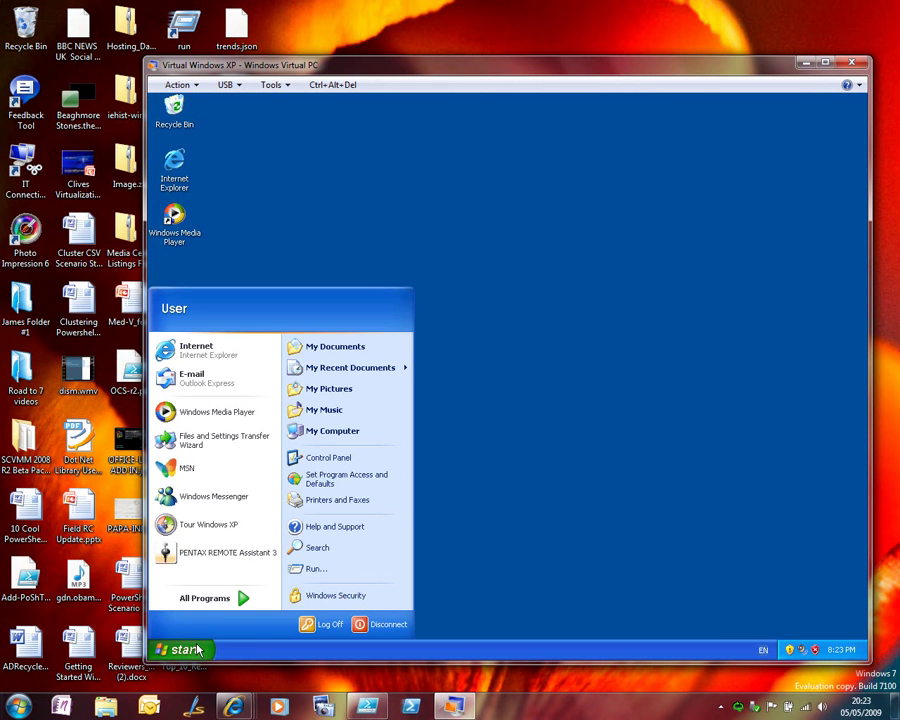
mouse_move(243, 599)
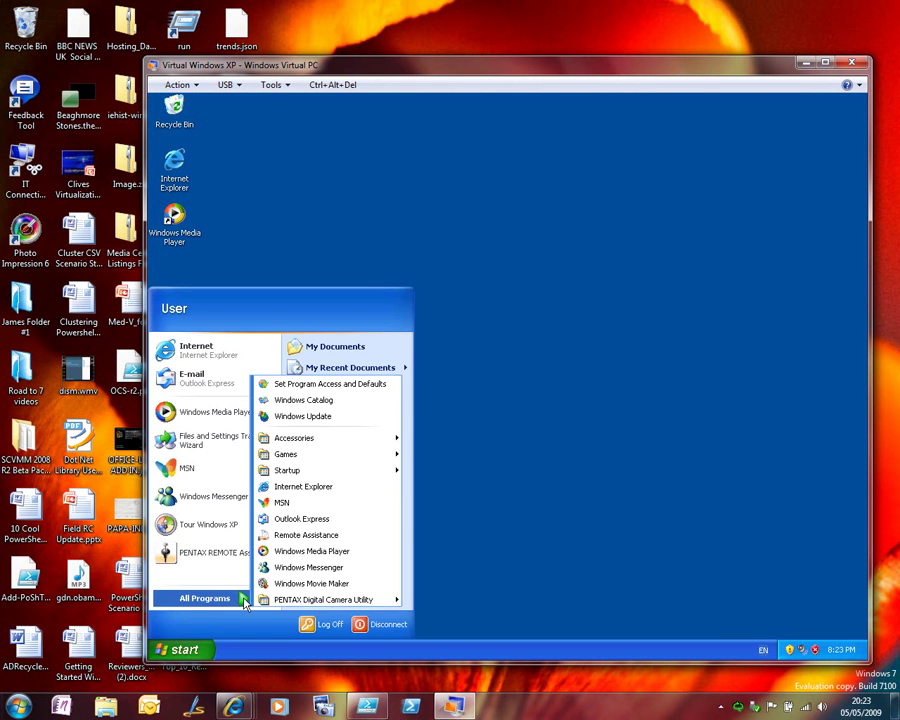
mouse_move(274, 600)
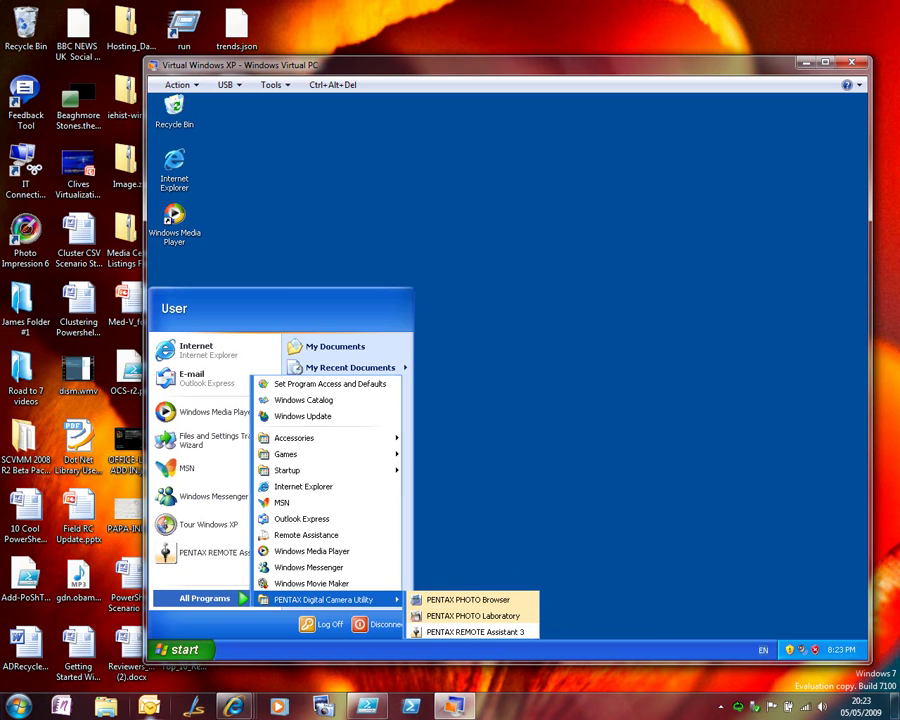
click(18, 706)
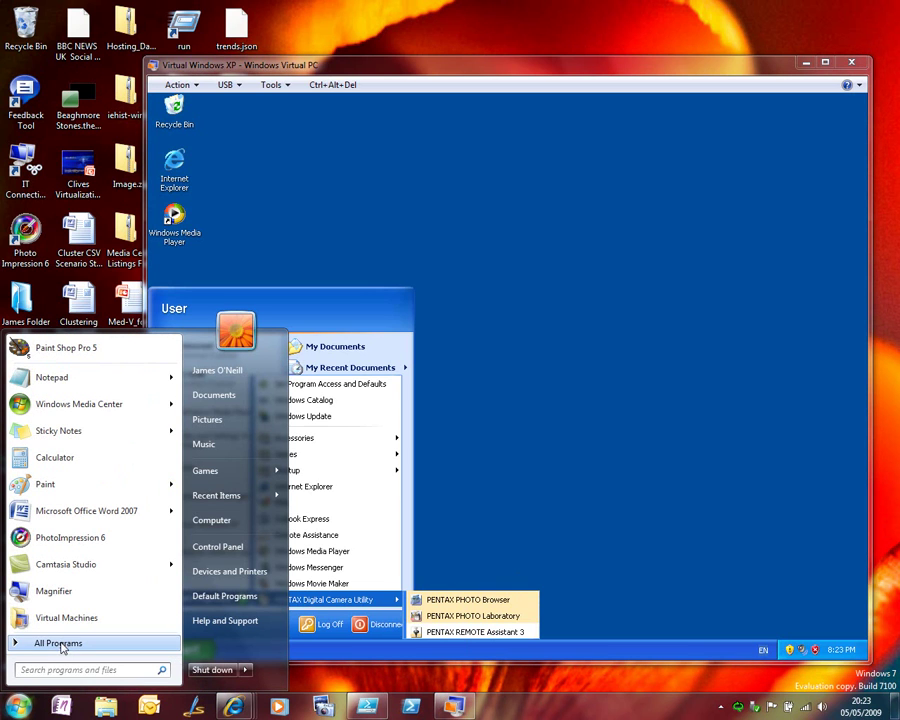
Expand All Programs > Windows Virtual PC > Virtual Windows XP Applications > PENTAX Digital Camera Utility
click(60, 642)
click(60, 622)
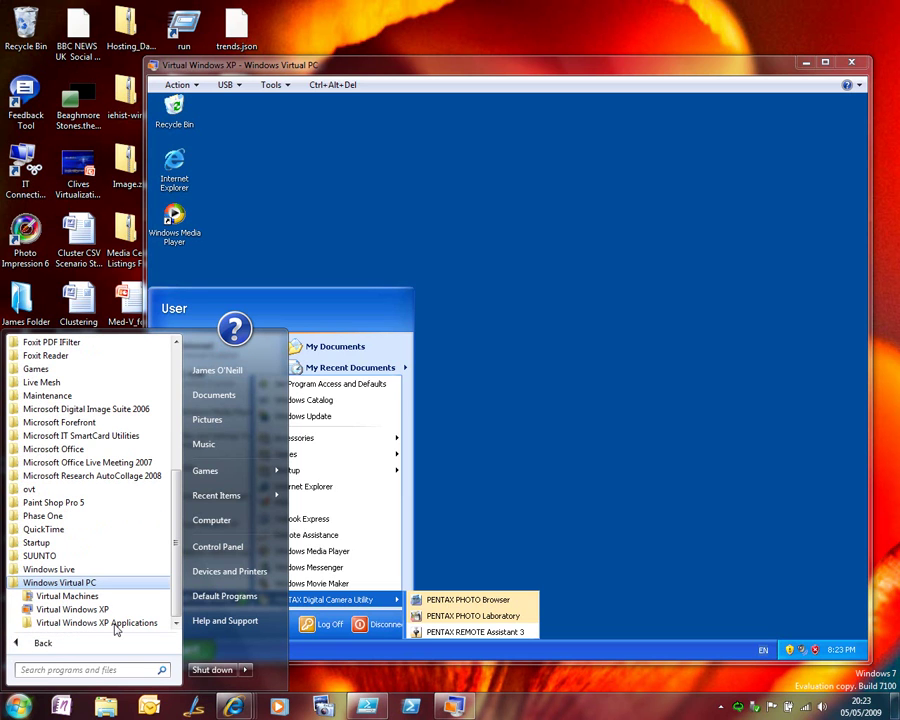
click(97, 622)
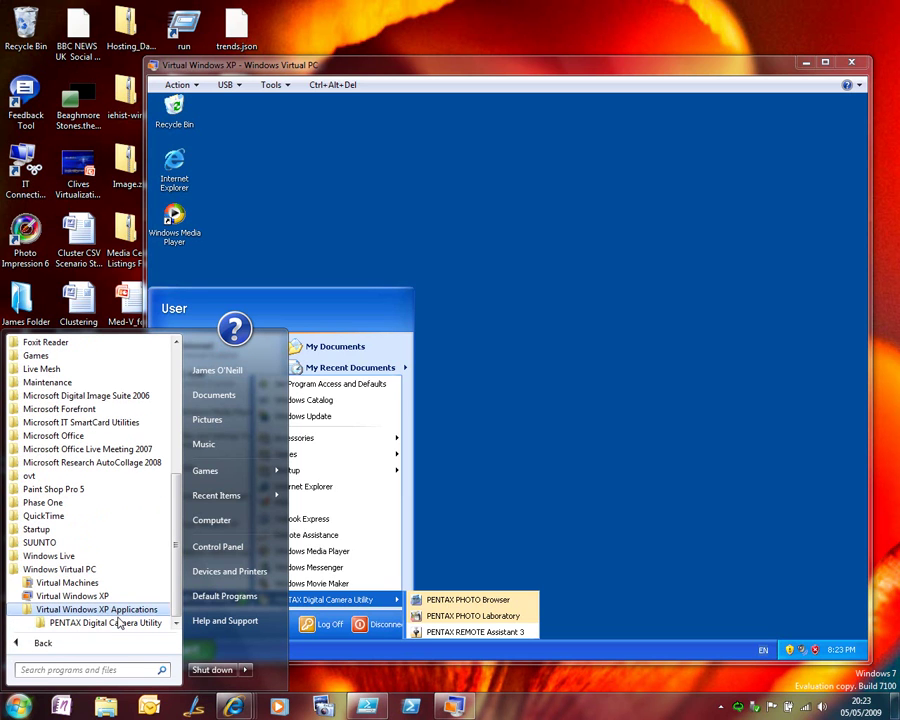
click(105, 622)
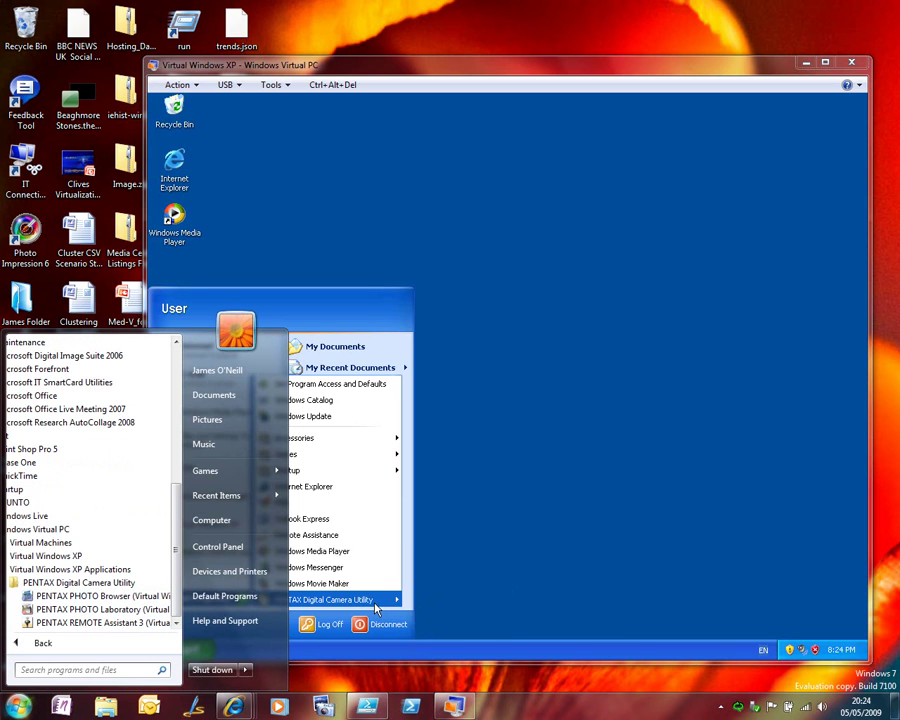
Explore the all-users PENTAX Digital Camera Utility folder and expand the user's My Documents in the tree
click(400, 600)
right_click(378, 599)
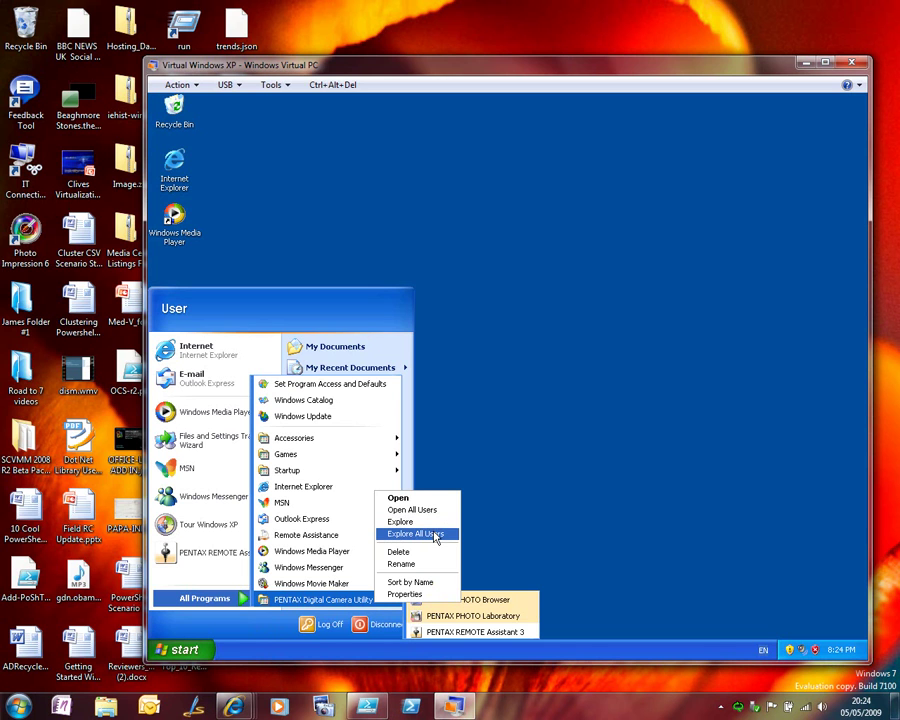
click(436, 536)
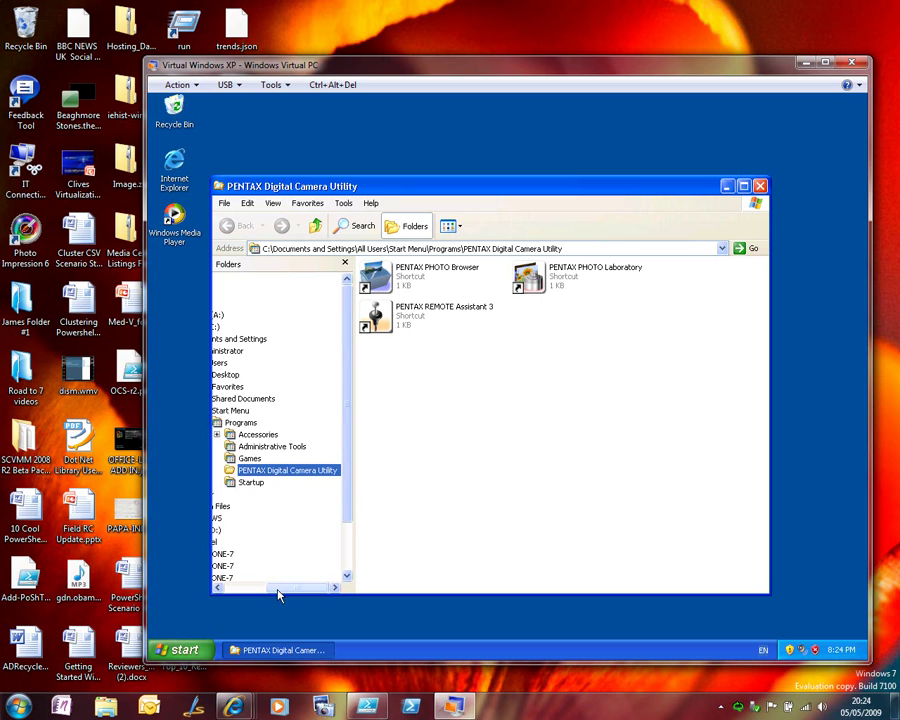
drag(278, 595, 241, 590)
click(251, 494)
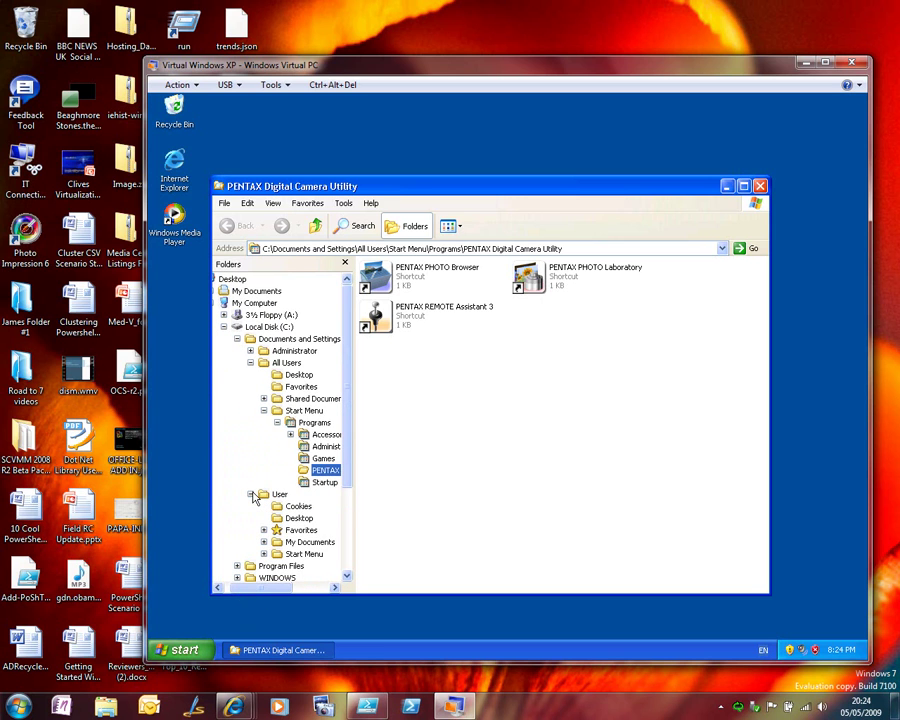
click(264, 542)
Copy My Documents\PENTAX and paste it as a shortcut into the PENTAX Digital Camera Utility folder
right_click(315, 565)
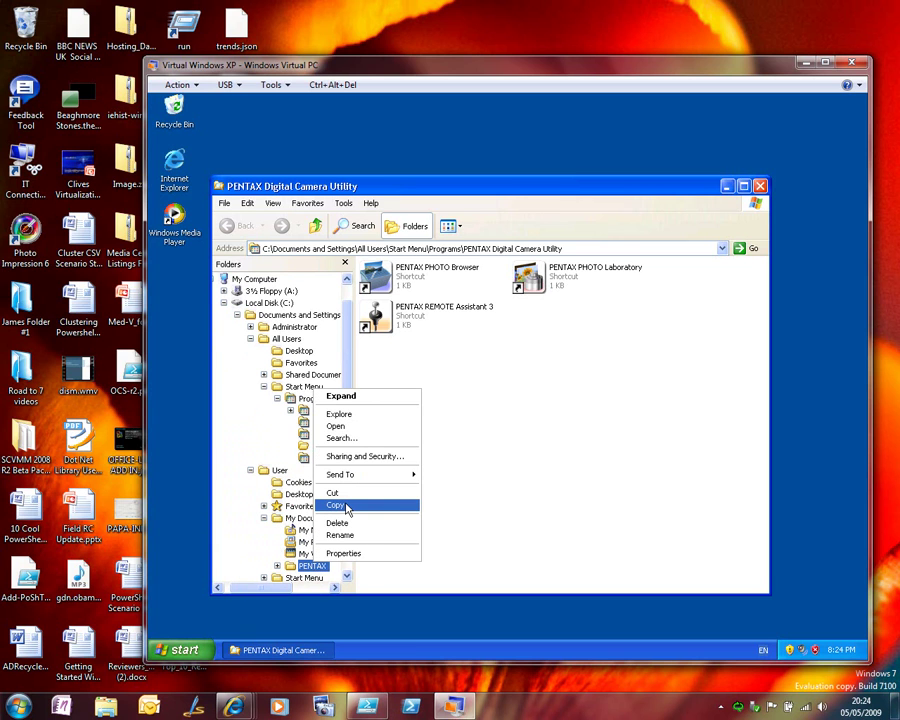
click(336, 505)
right_click(542, 344)
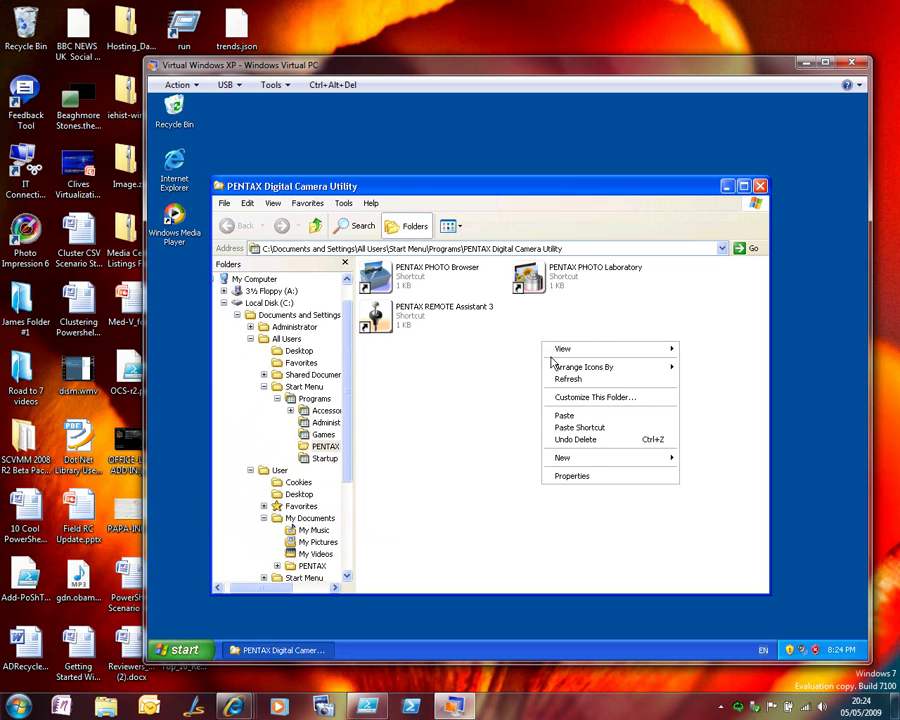
click(584, 430)
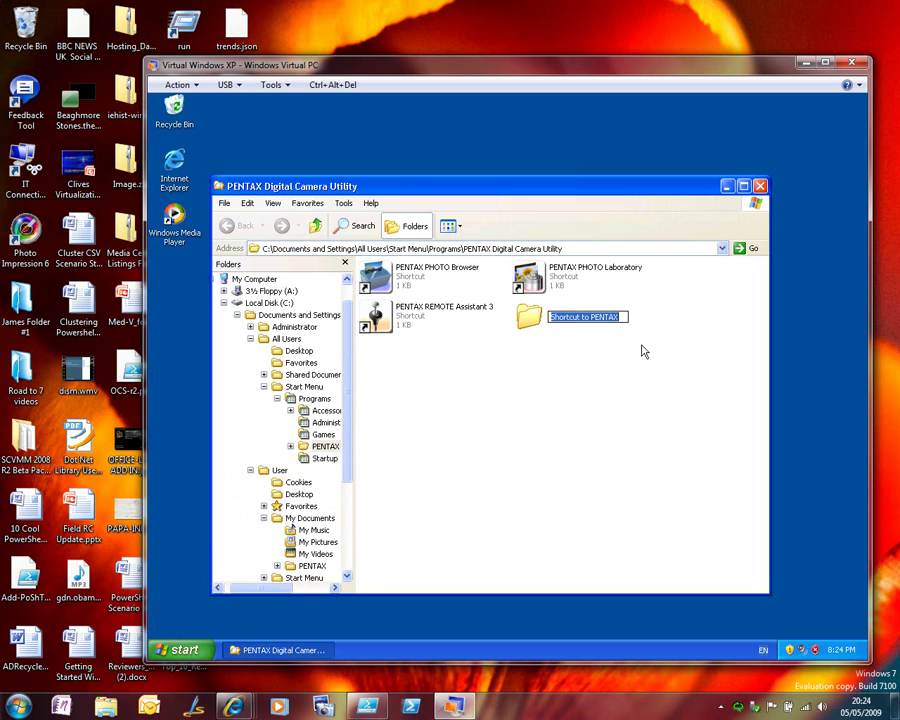
Rename the new shortcut to 'PENTAX Files'
key(Home)
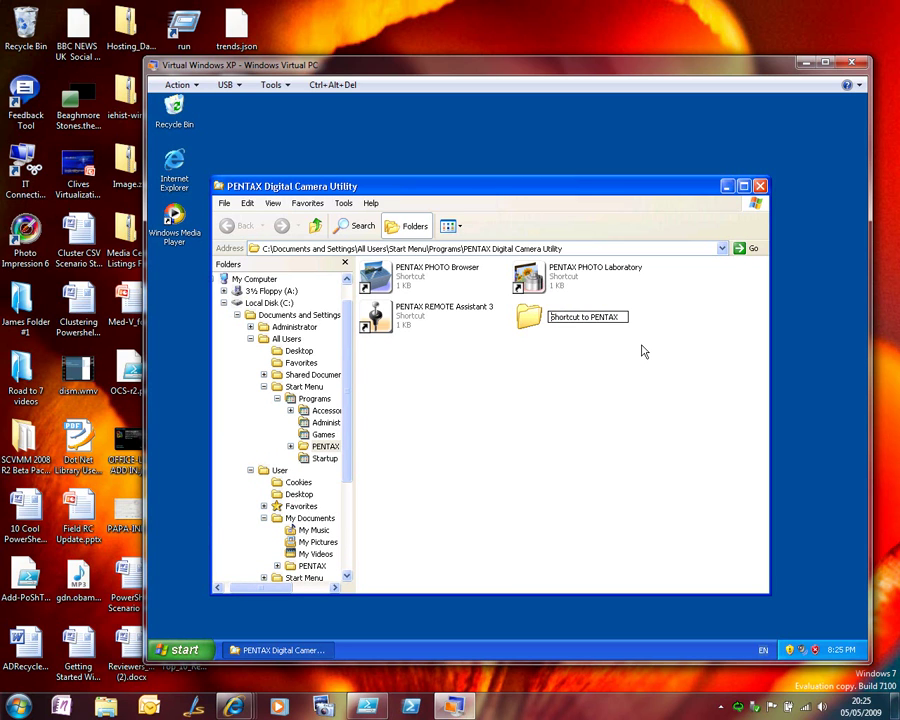
key(shift+Right)
key(shift+Right)
key(shift+Right)
key(shift+Right)
key(shift+Right)
key(shift+Right)
key(shift+Right)
key(shift+Right)
key(shift+Right)
key(shift+Right)
key(shift+Right)
key(shift+Right)
key(shift+Right)
key(shift+Left)
key(Delete)
text(Files)
key(Return)
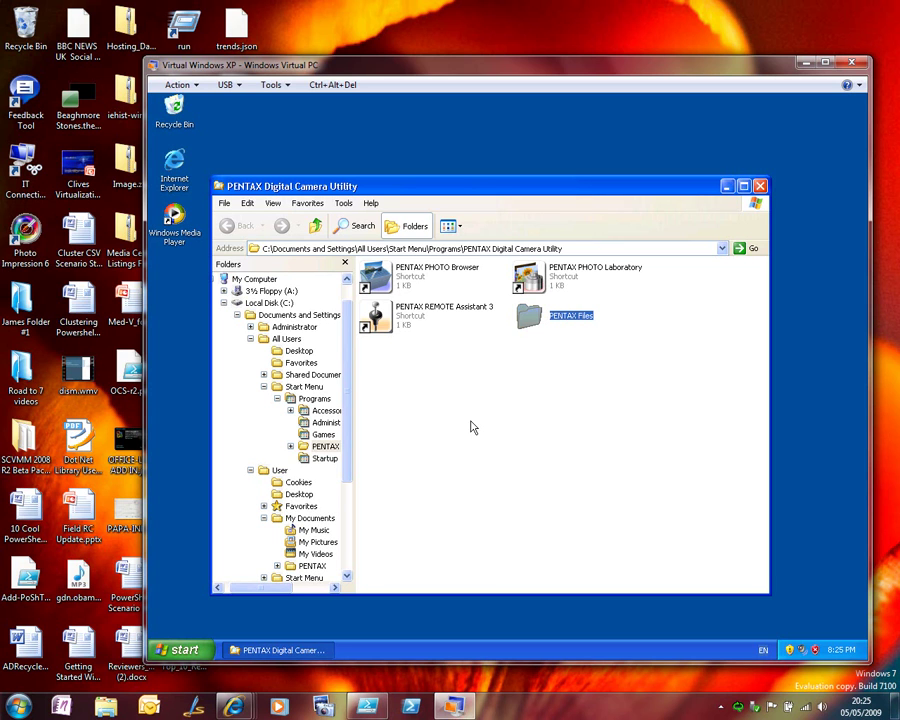
click(17, 707)
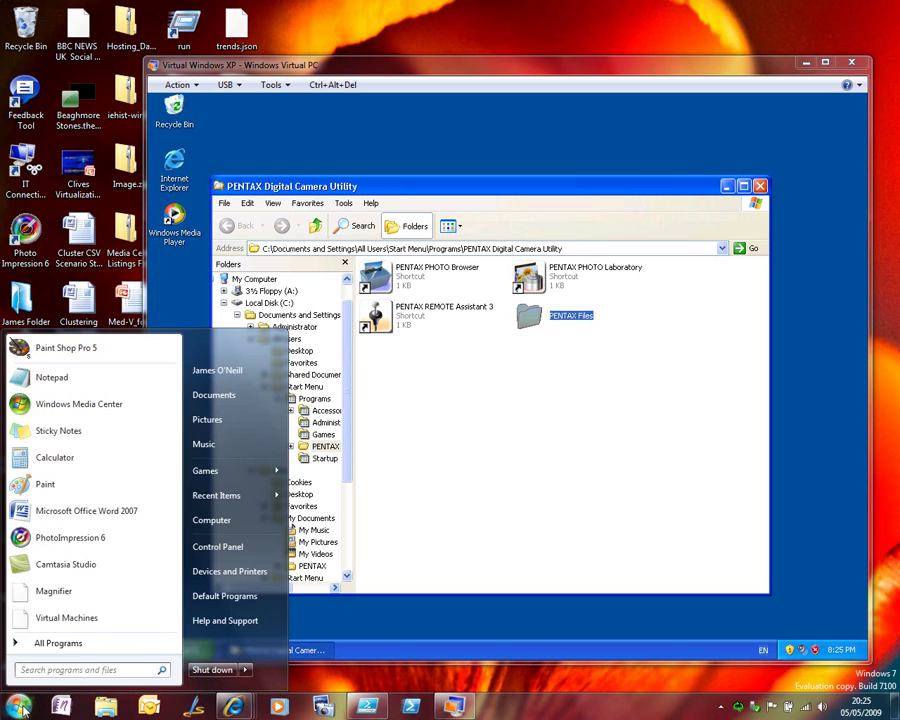
click(96, 654)
scroll(175, 605, down, 5)
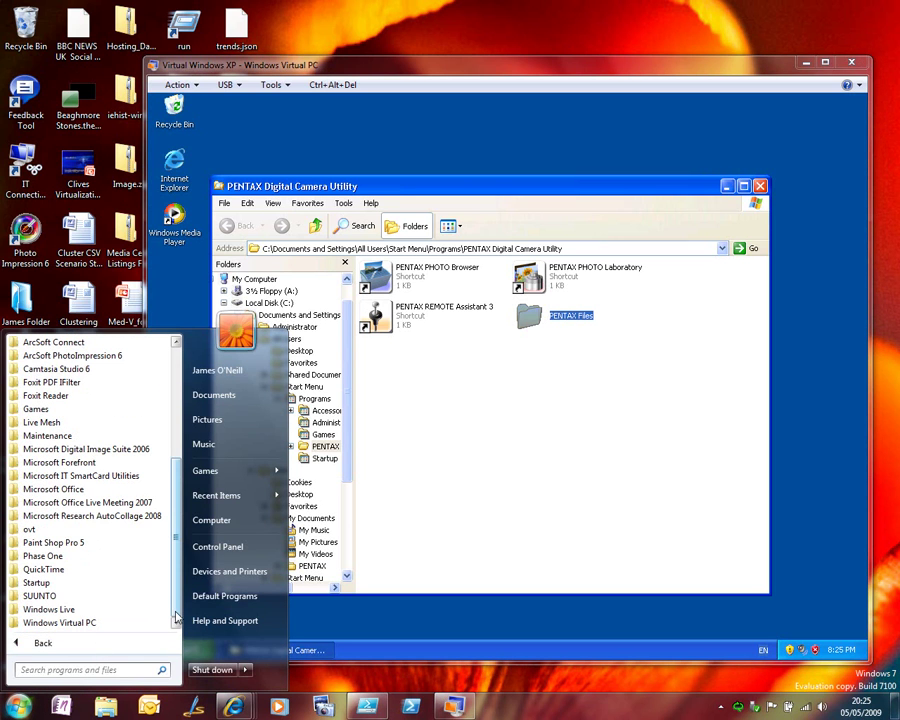
click(150, 622)
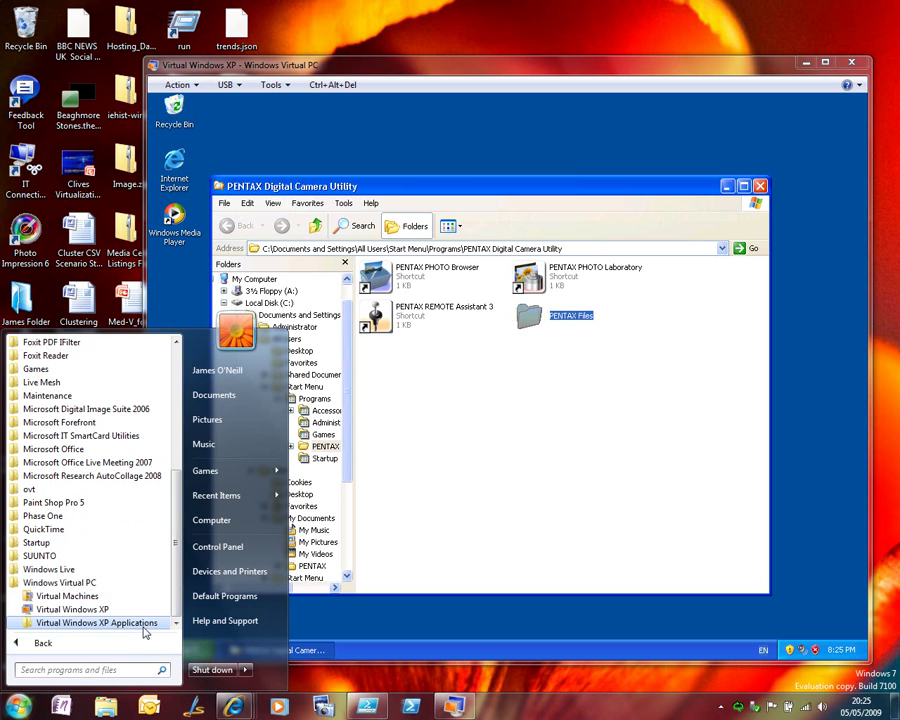
click(140, 623)
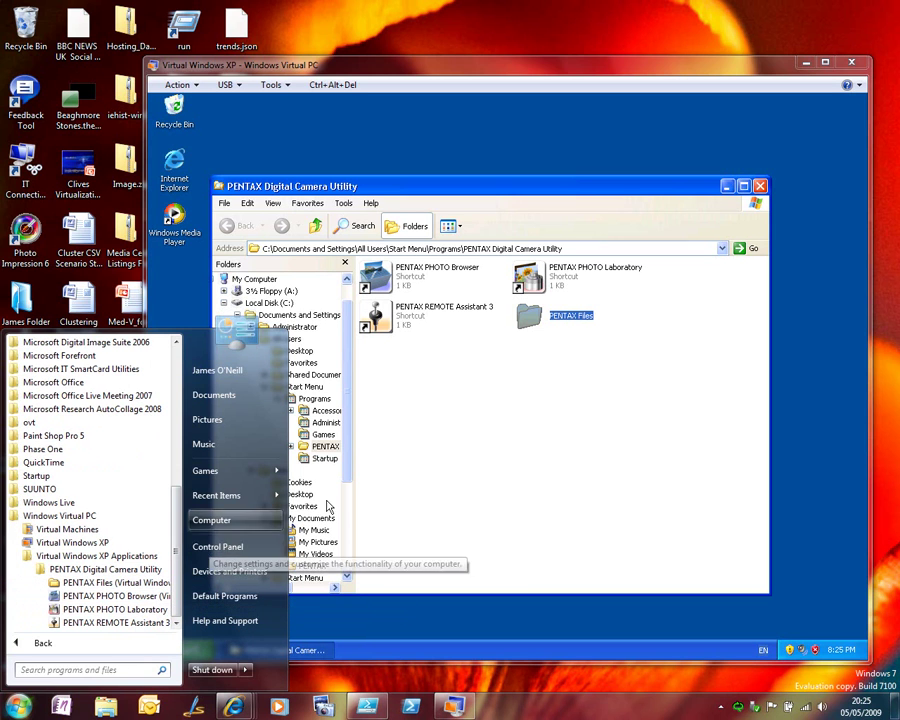
click(410, 487)
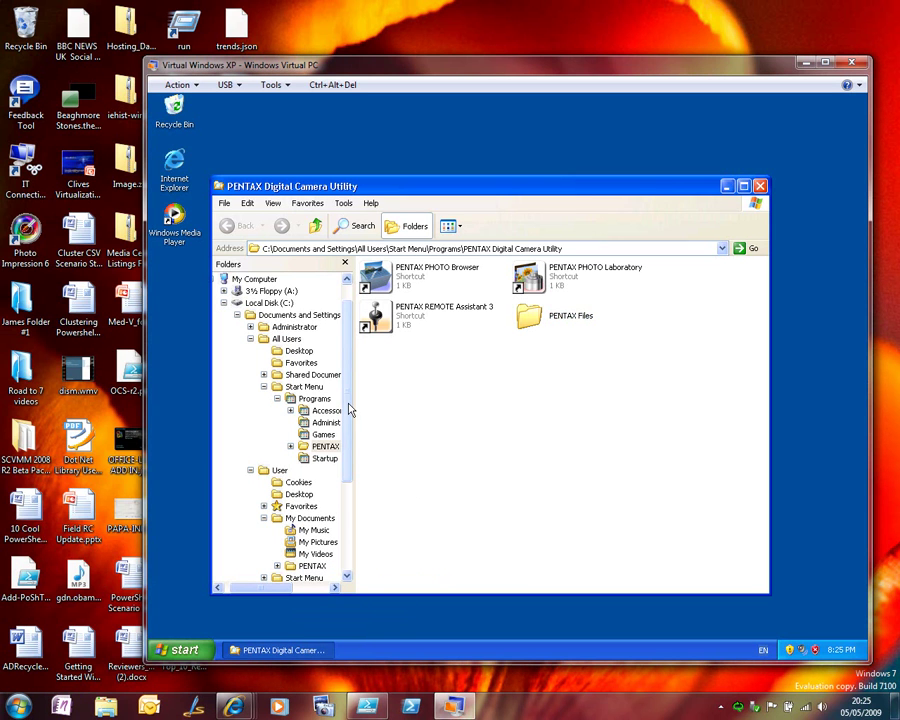
Drag the desktop Internet Explorer icon into All Users\Start Menu\Programs\Accessories
click(305, 387)
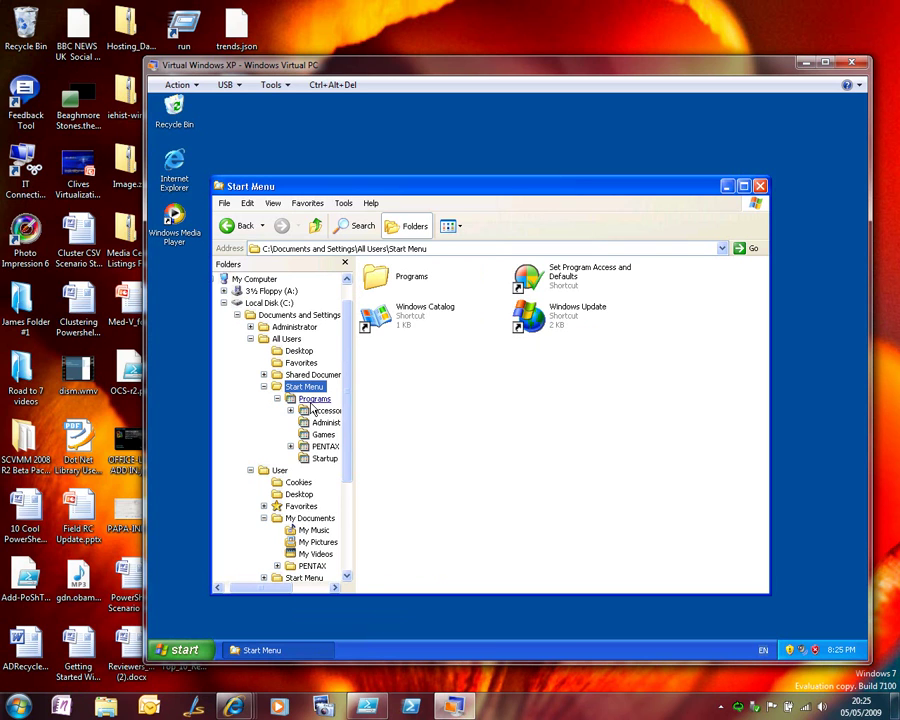
click(322, 411)
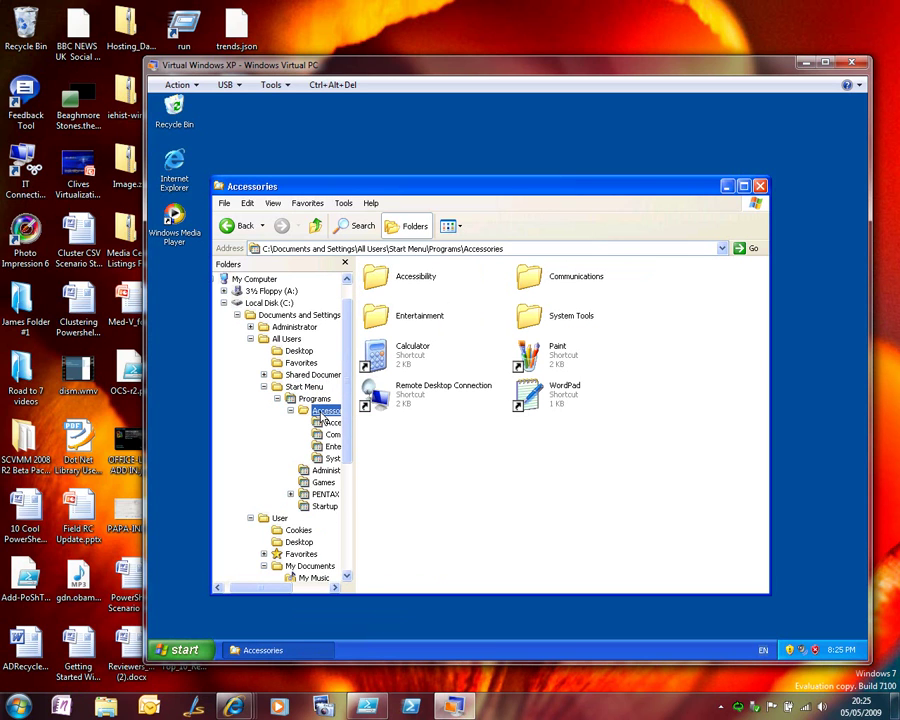
click(177, 165)
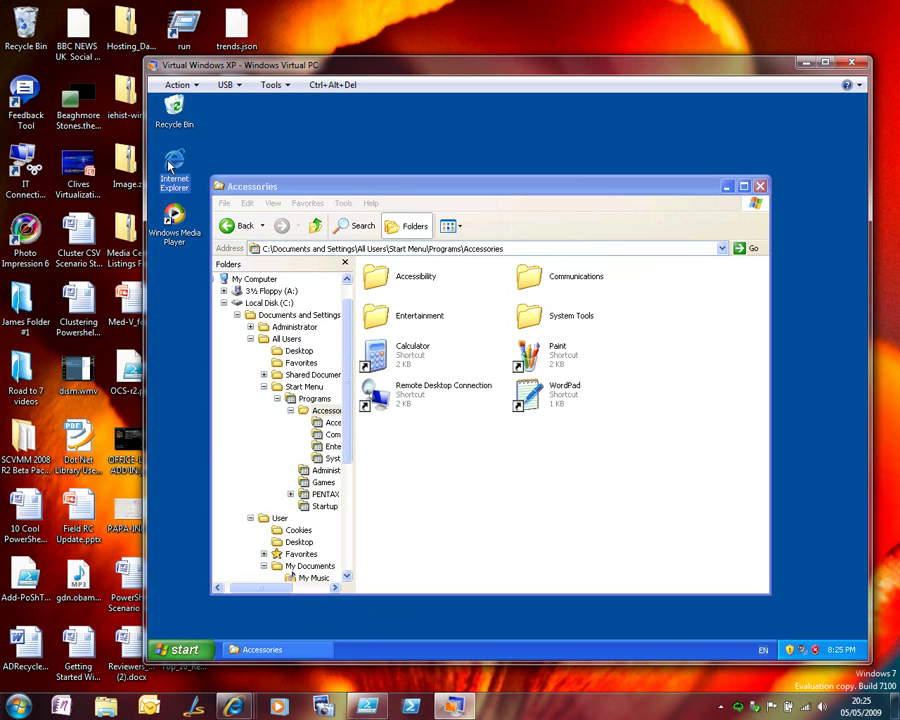
drag(177, 165, 413, 475)
click(473, 455)
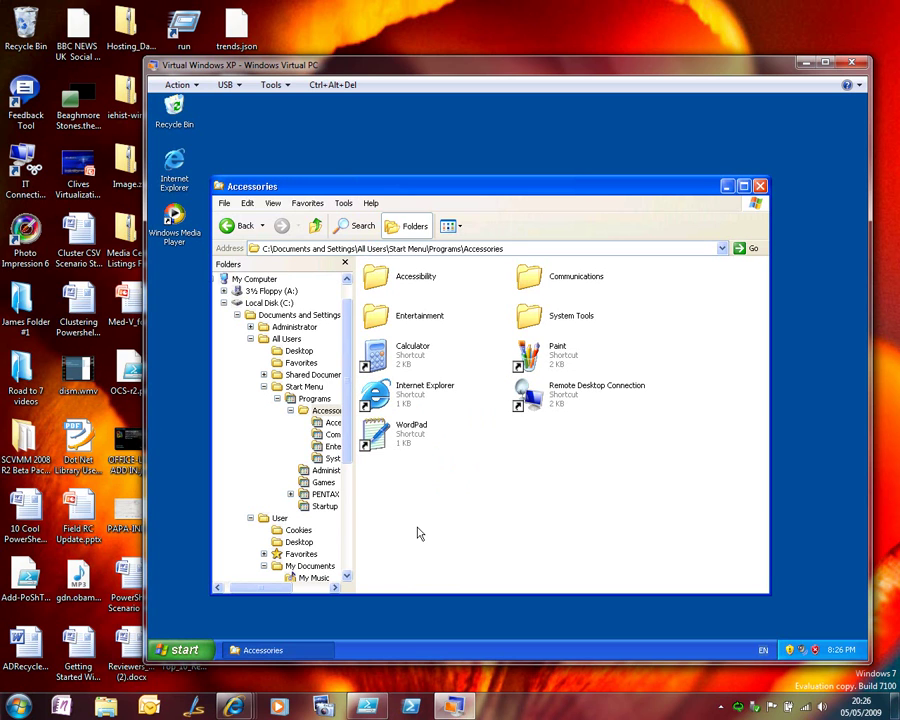
Check Windows 7's Virtual Windows XP Applications > Accessories for the new Internet Explorer entry
click(20, 706)
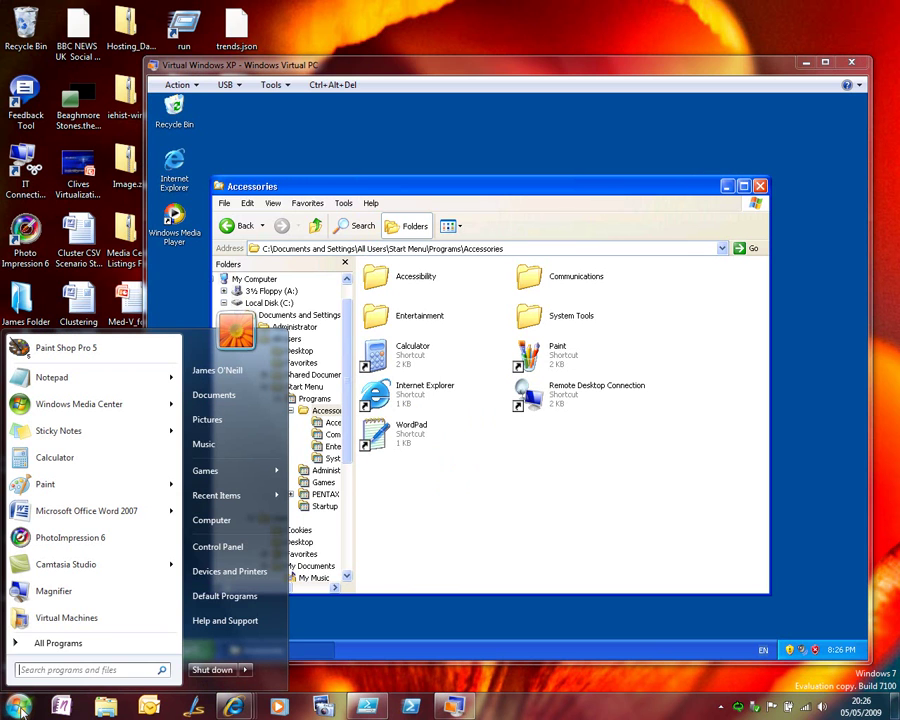
click(56, 647)
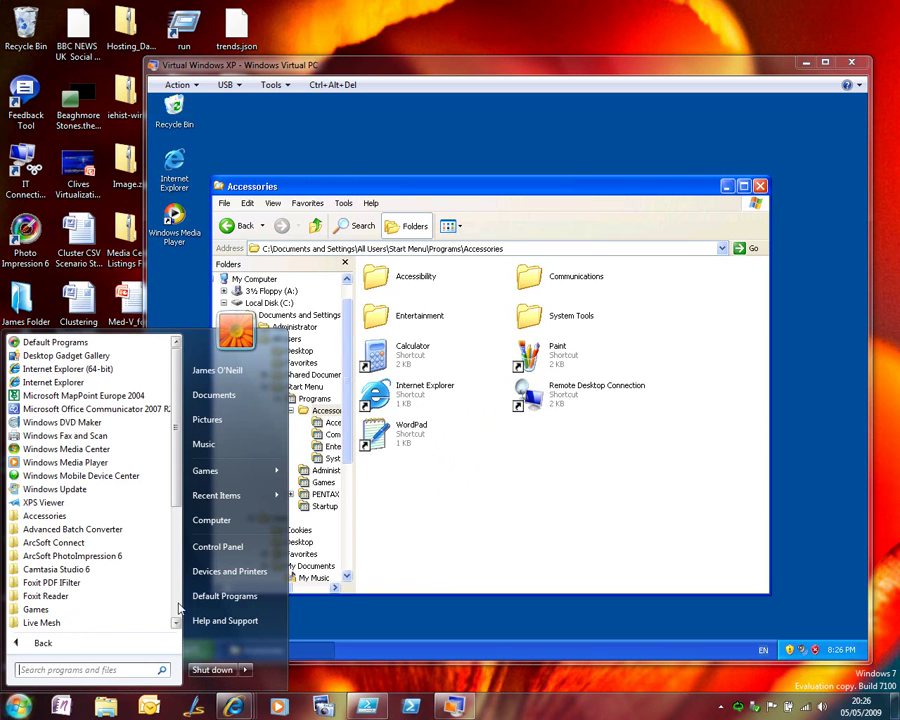
scroll(125, 433, down, 5)
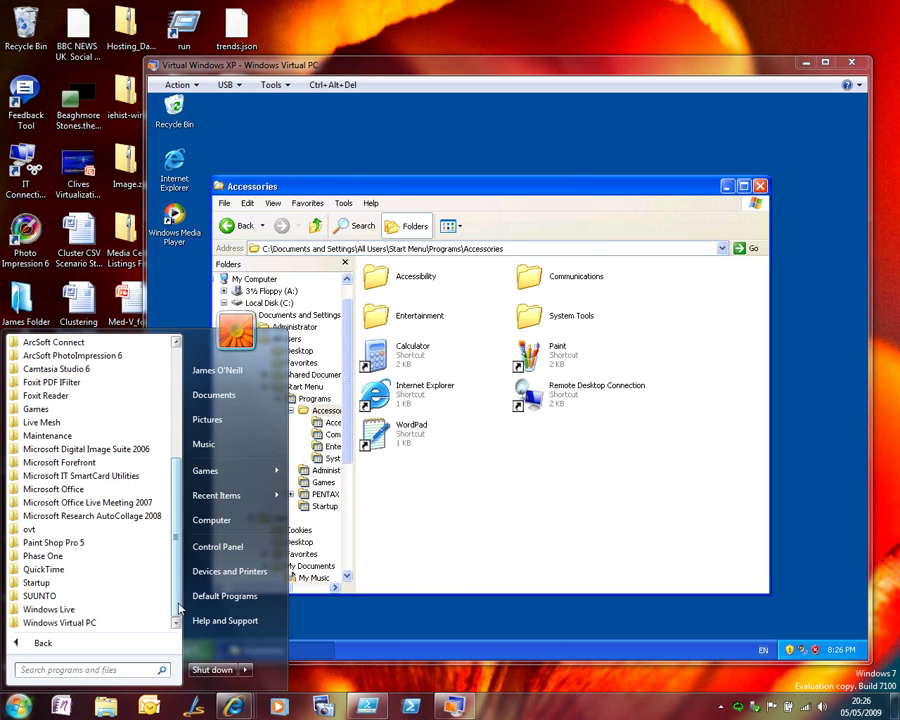
click(116, 623)
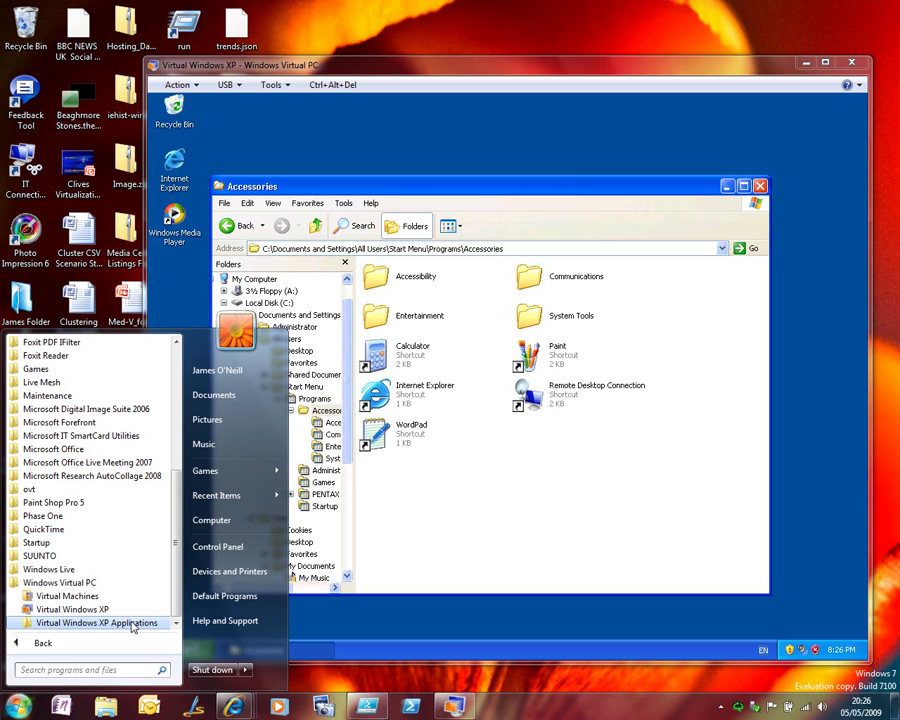
click(133, 623)
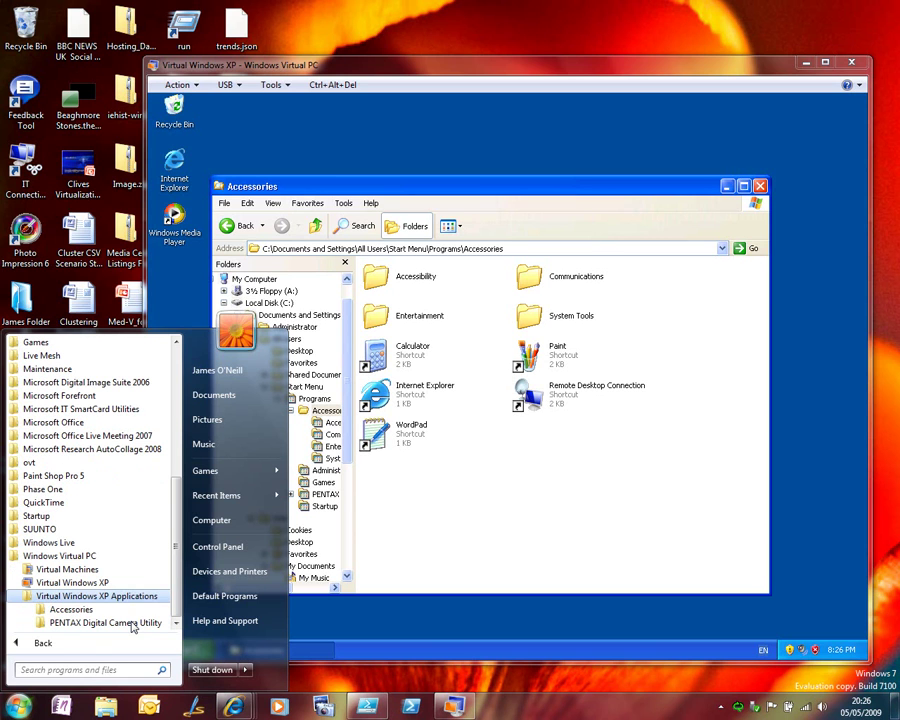
click(88, 610)
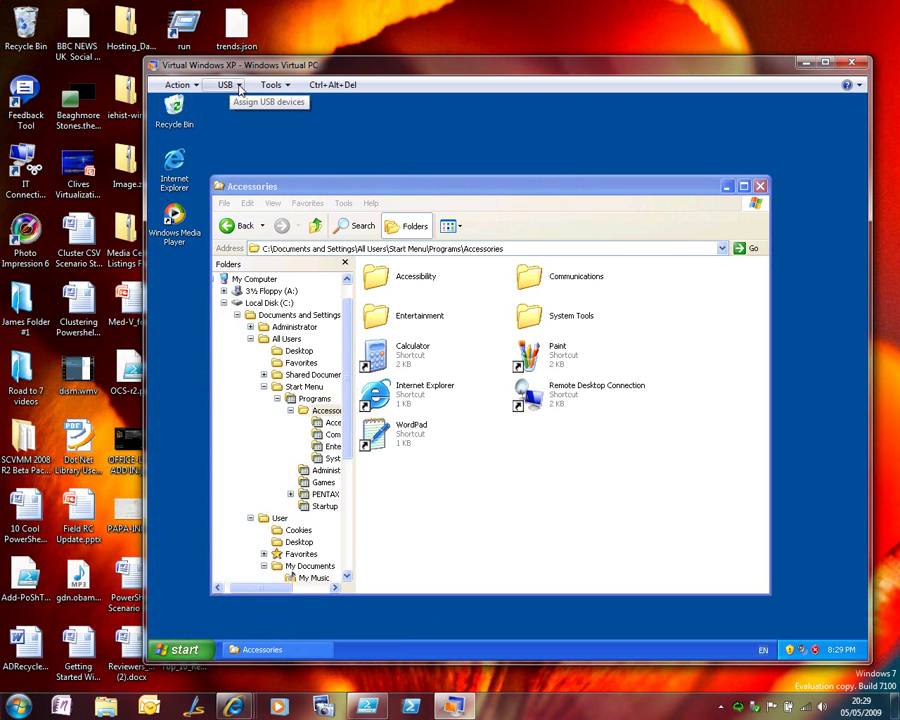
Attach the K10D camera from the USB menu and check the Safely Remove Hardware tray icon
click(240, 88)
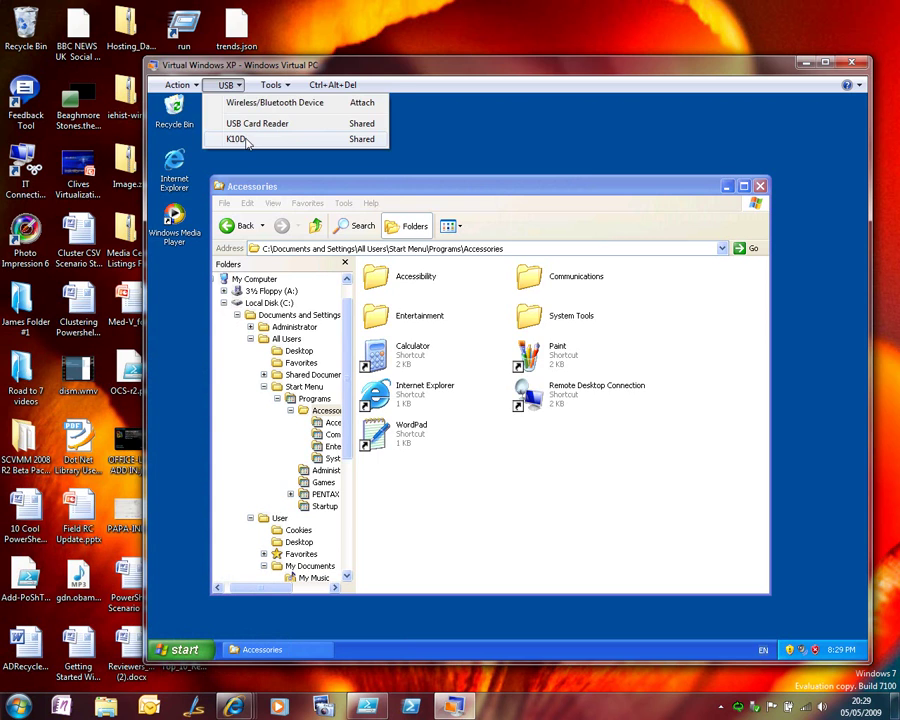
click(240, 139)
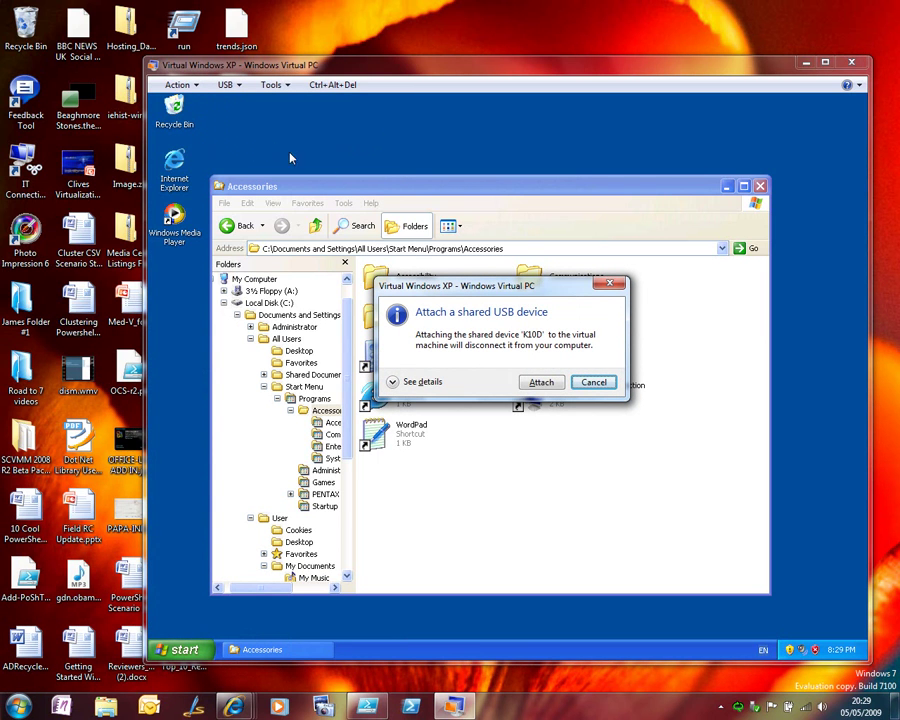
click(541, 384)
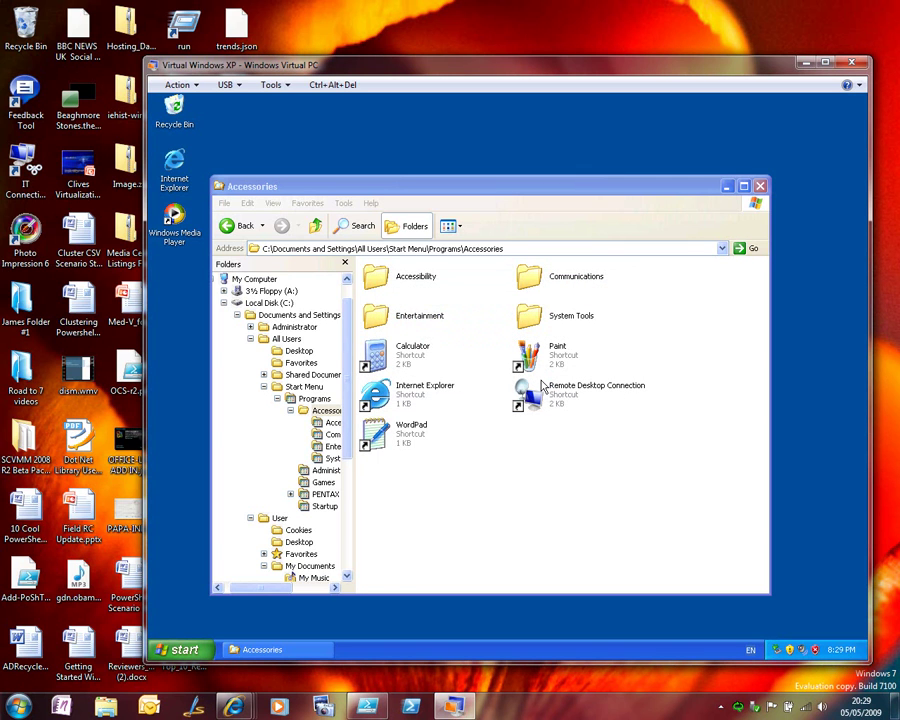
click(778, 650)
Run PENTAX REMOTE Assistant 3 from the XP Start menu, then close its window
click(724, 247)
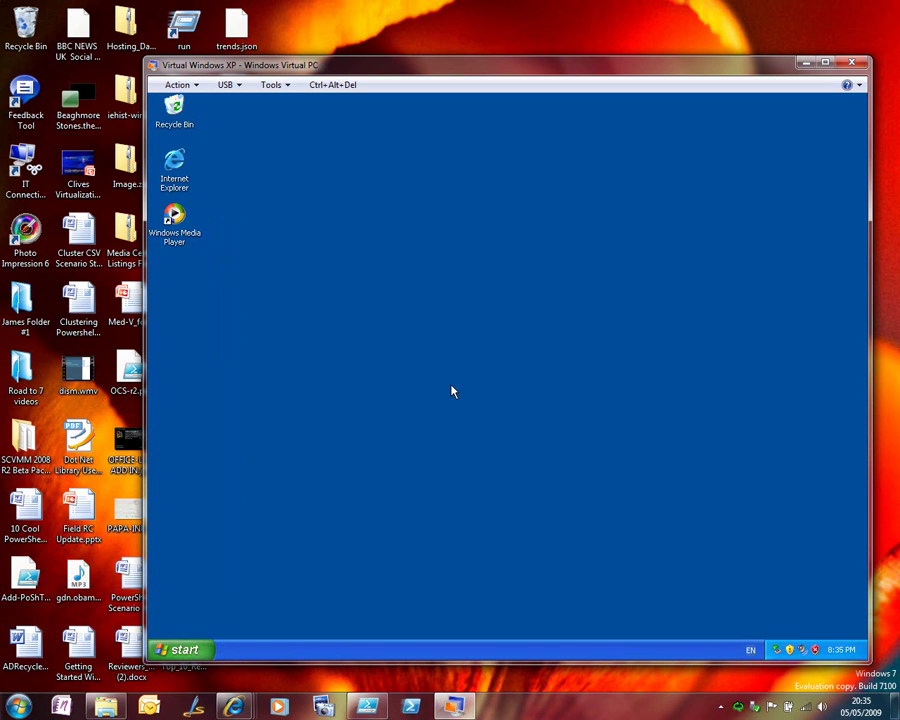
click(196, 650)
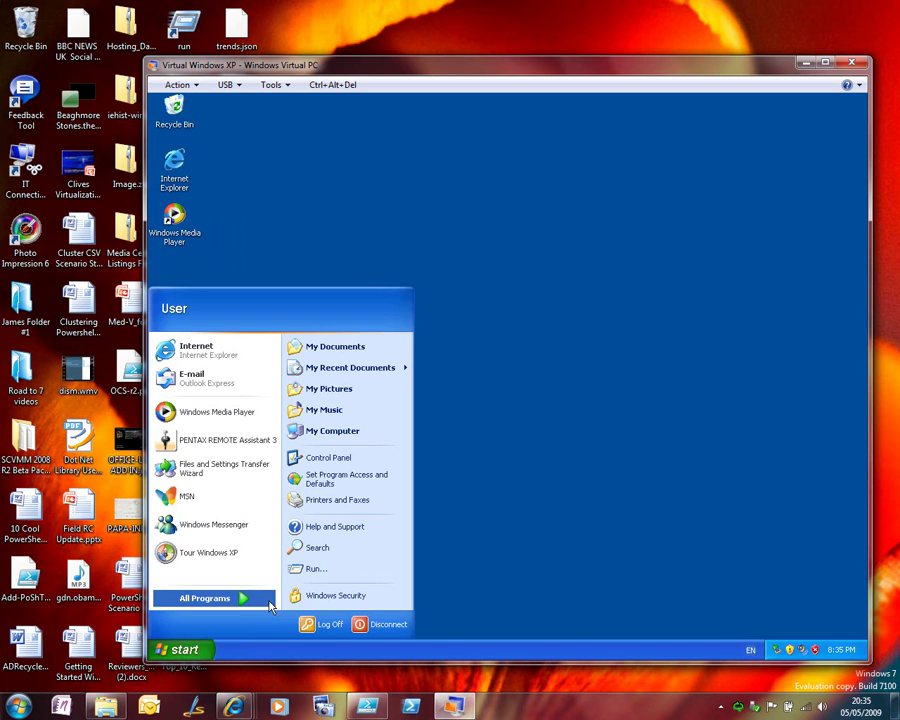
click(222, 440)
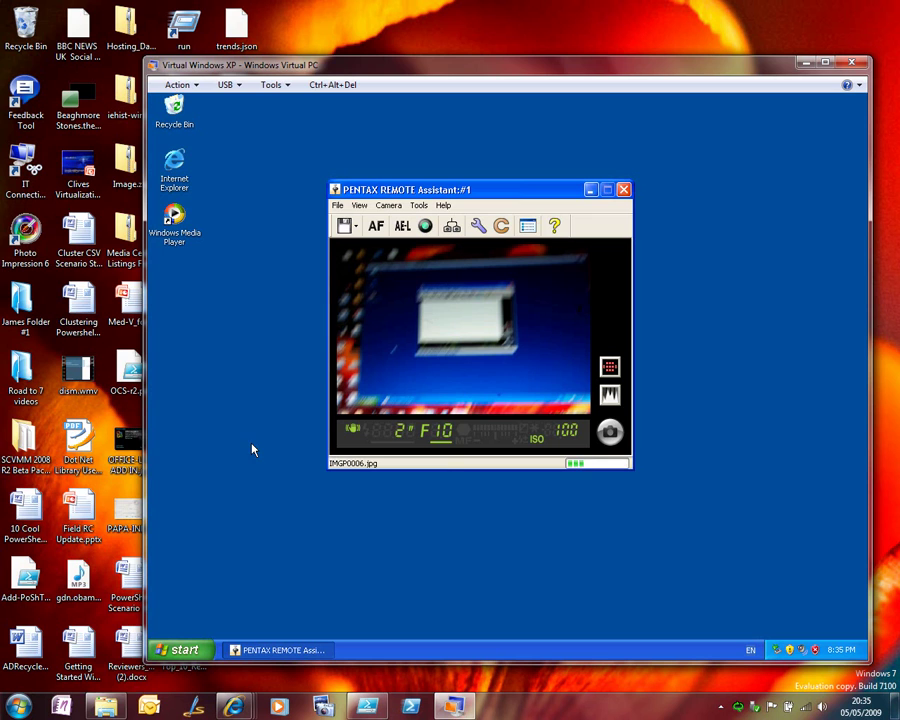
click(623, 190)
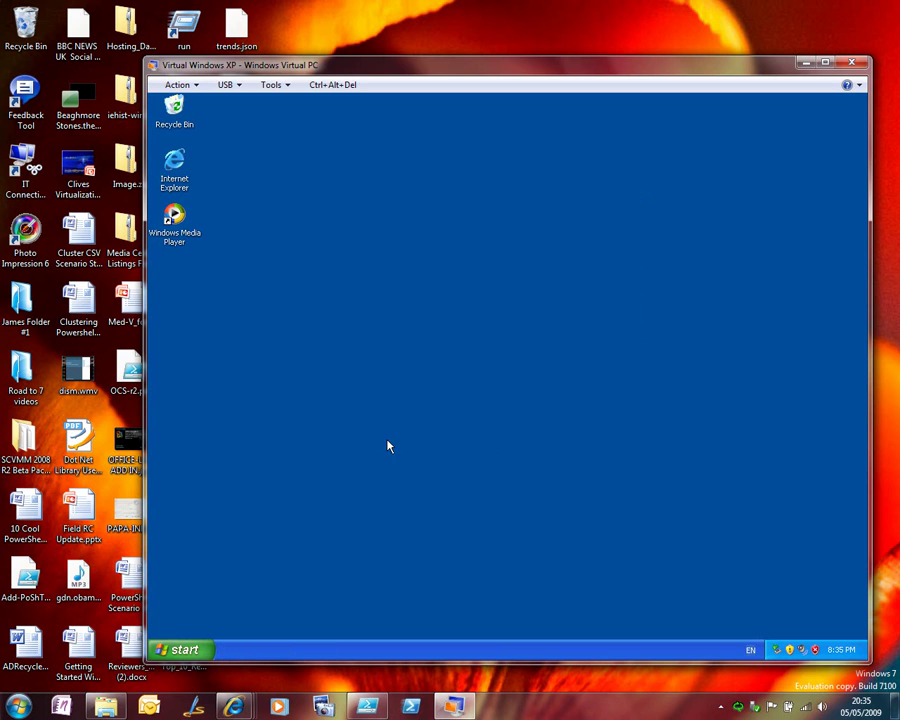
Start PENTAX REMOTE Assistant 3 from Windows 7's Virtual Windows XP Applications, agreeing to close the VM
click(19, 706)
click(68, 646)
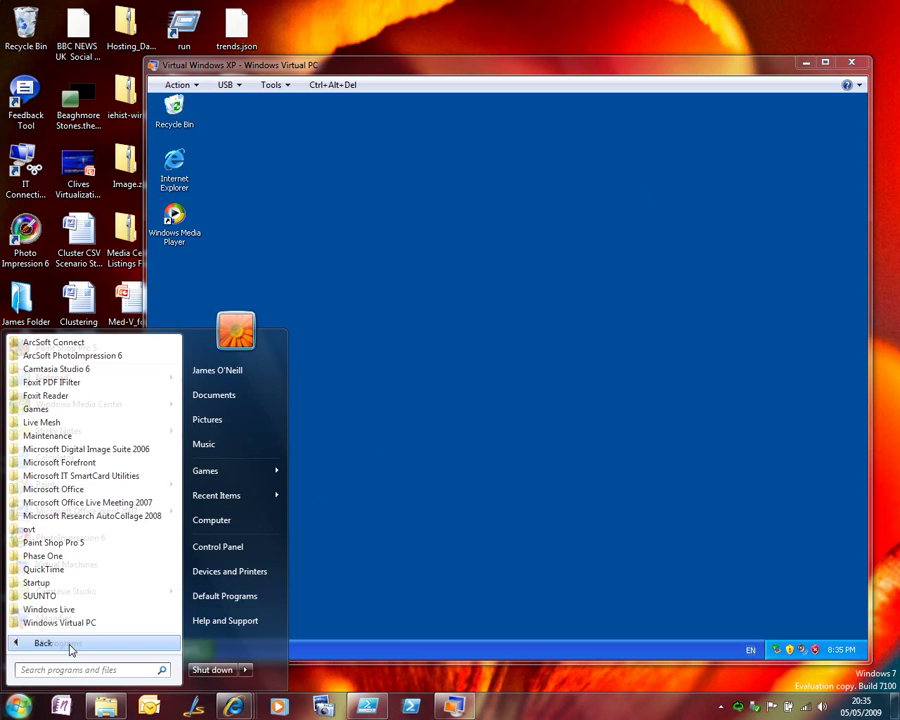
click(60, 622)
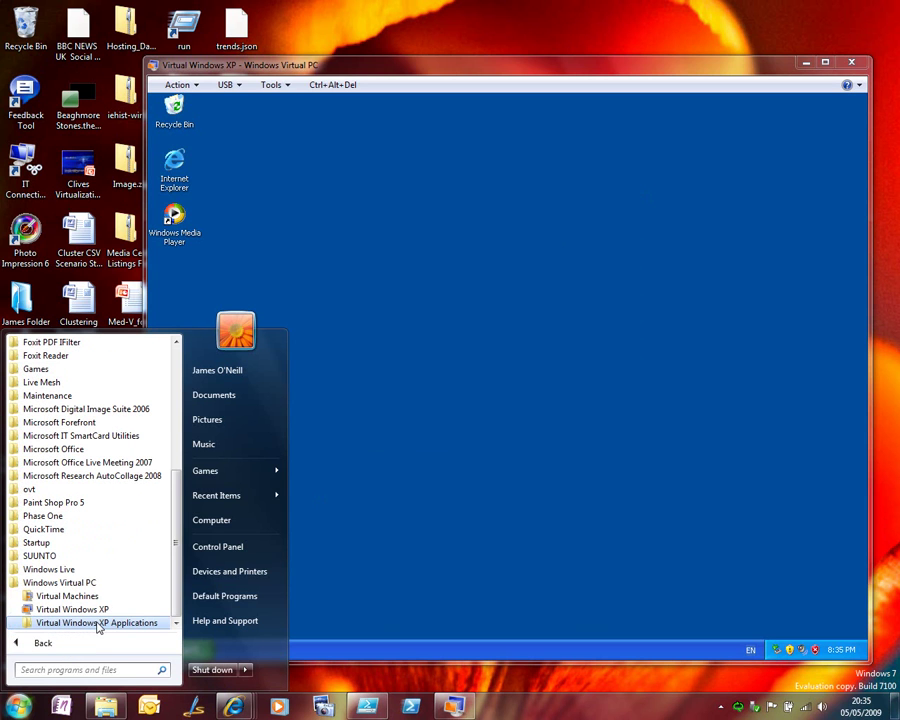
click(99, 623)
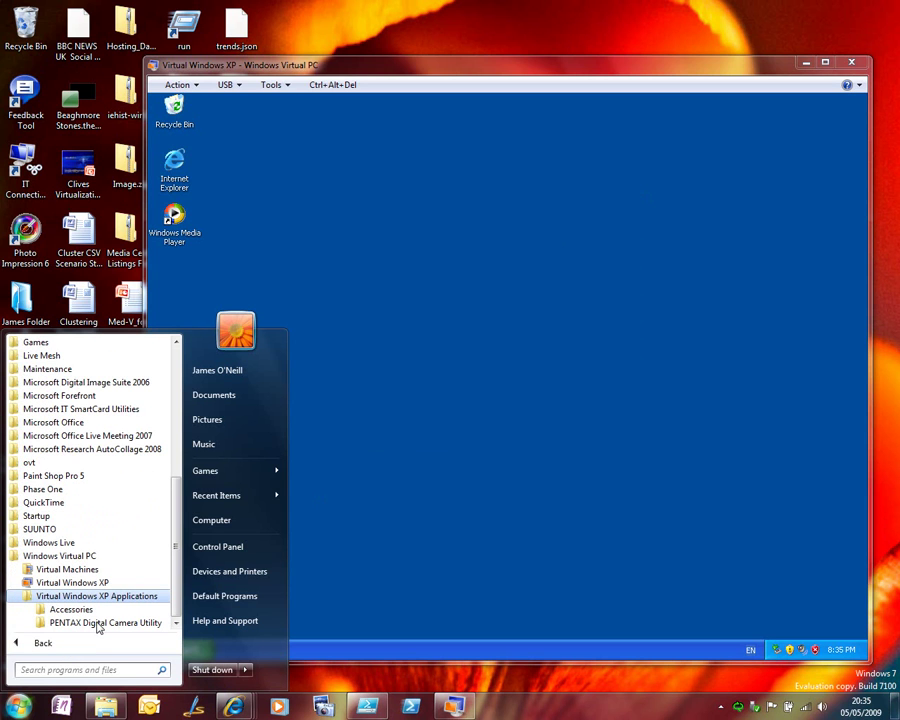
click(99, 623)
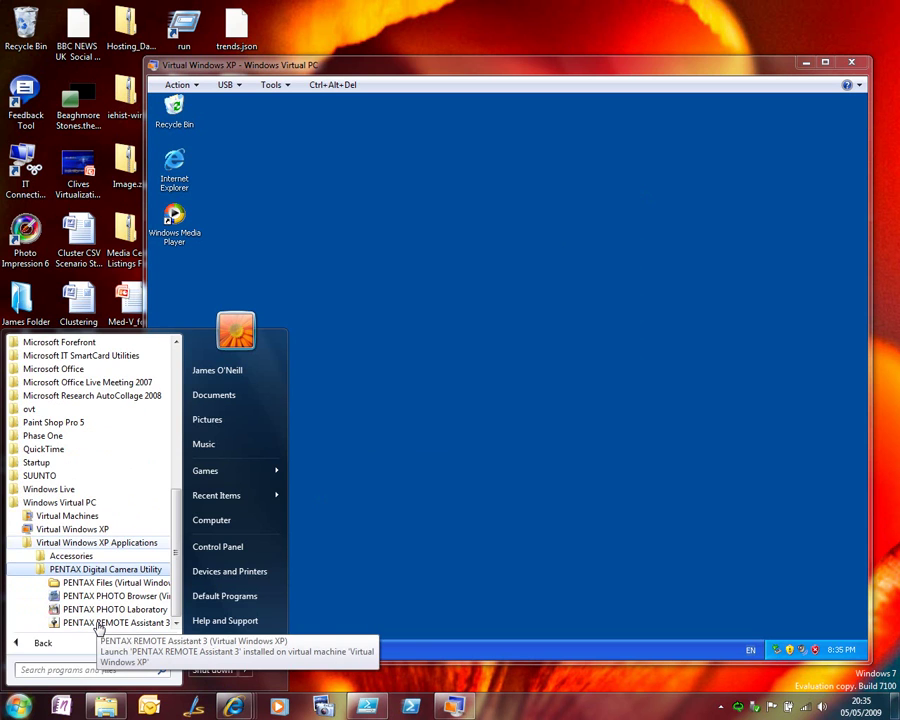
click(99, 623)
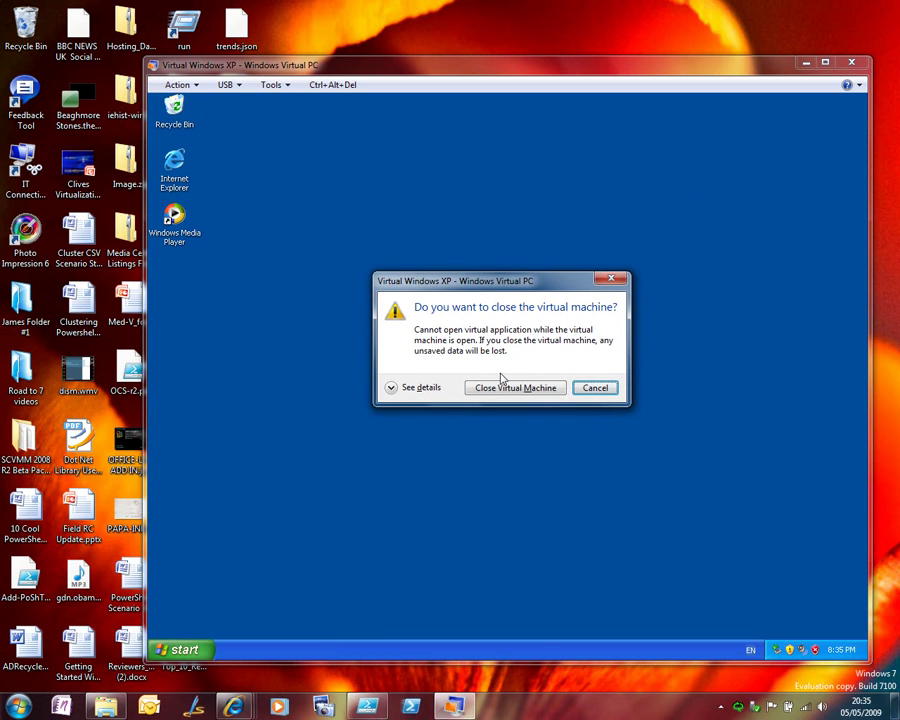
click(515, 388)
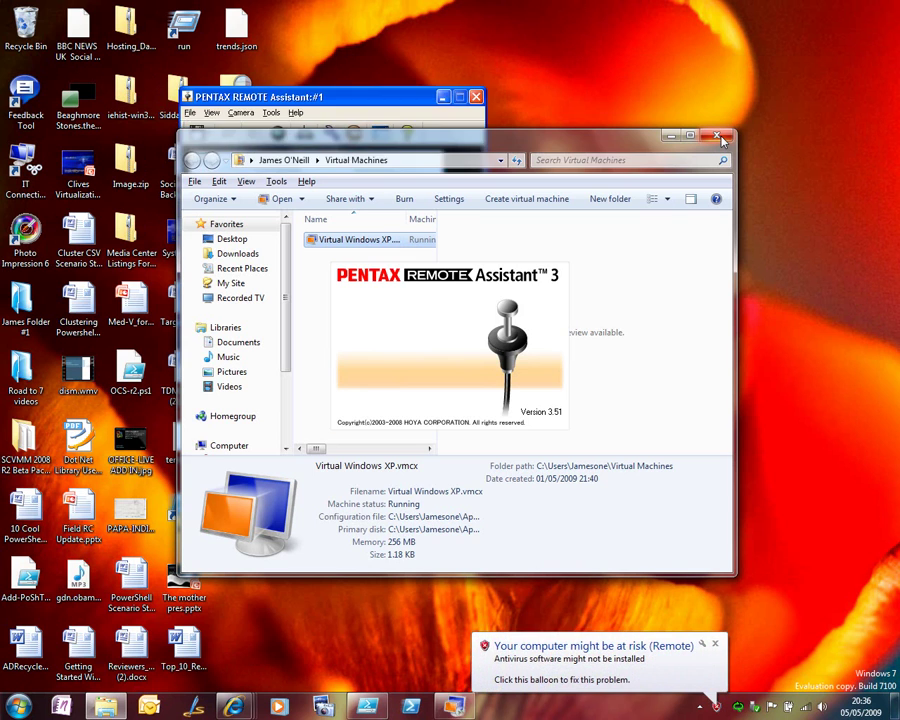
Close the Virtual Machines folder window, leaving PENTAX REMOTE Assistant's live view open
click(722, 140)
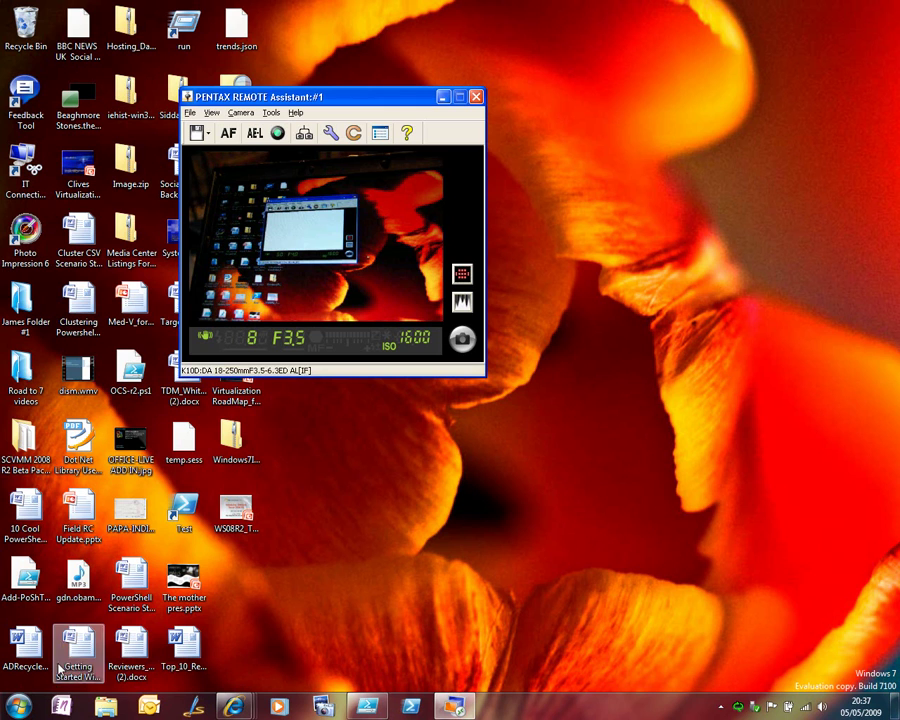
Launch PENTAX Files (Virtual Windows XP) from the Start menu's PENTAX Digital Camera Utility group
click(20, 708)
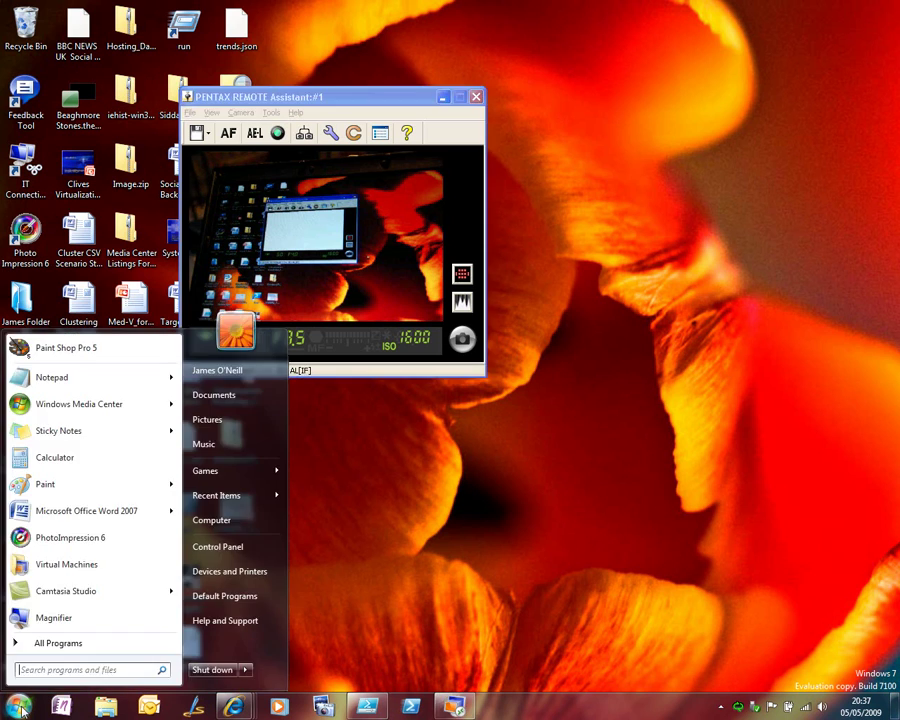
click(66, 645)
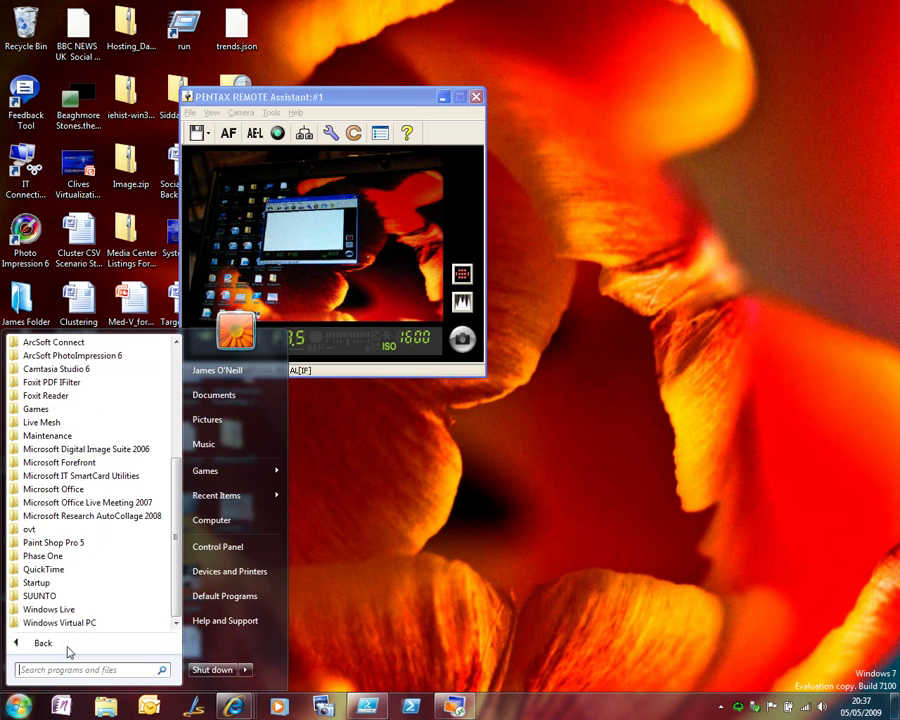
click(152, 623)
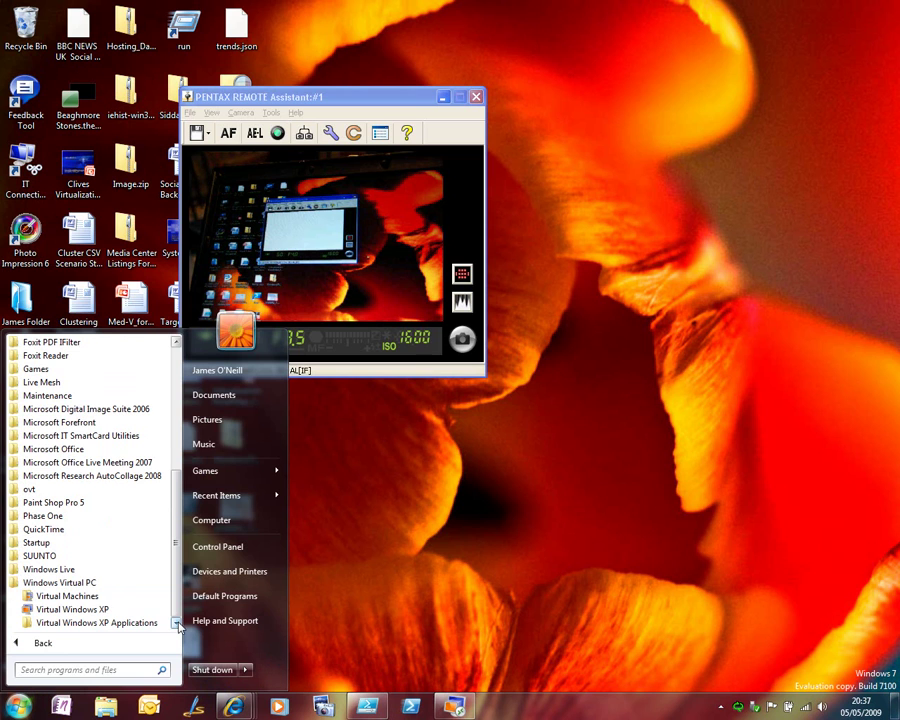
click(158, 623)
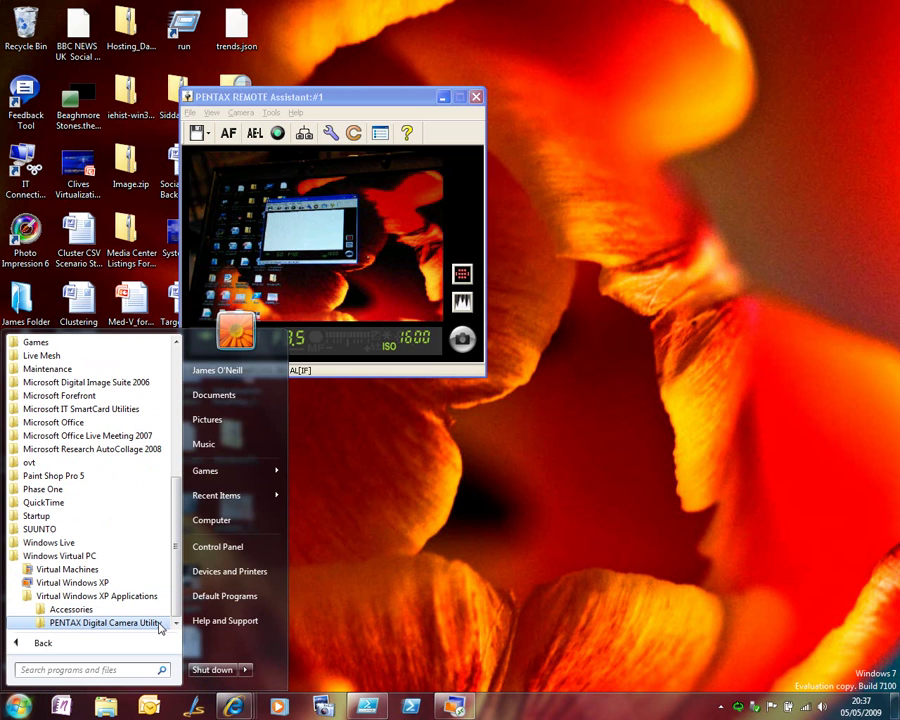
click(158, 623)
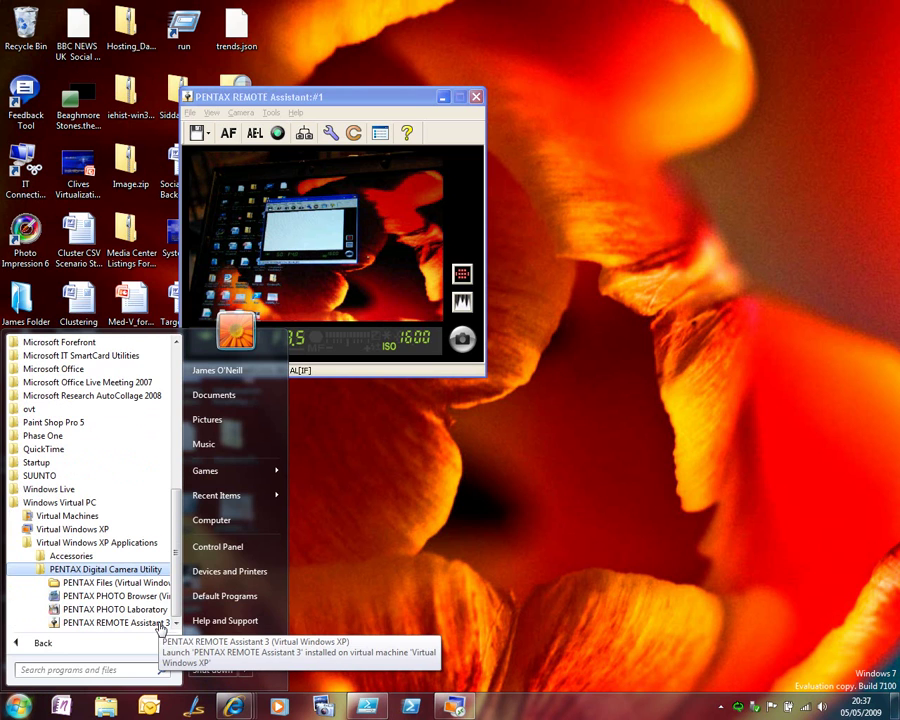
click(158, 583)
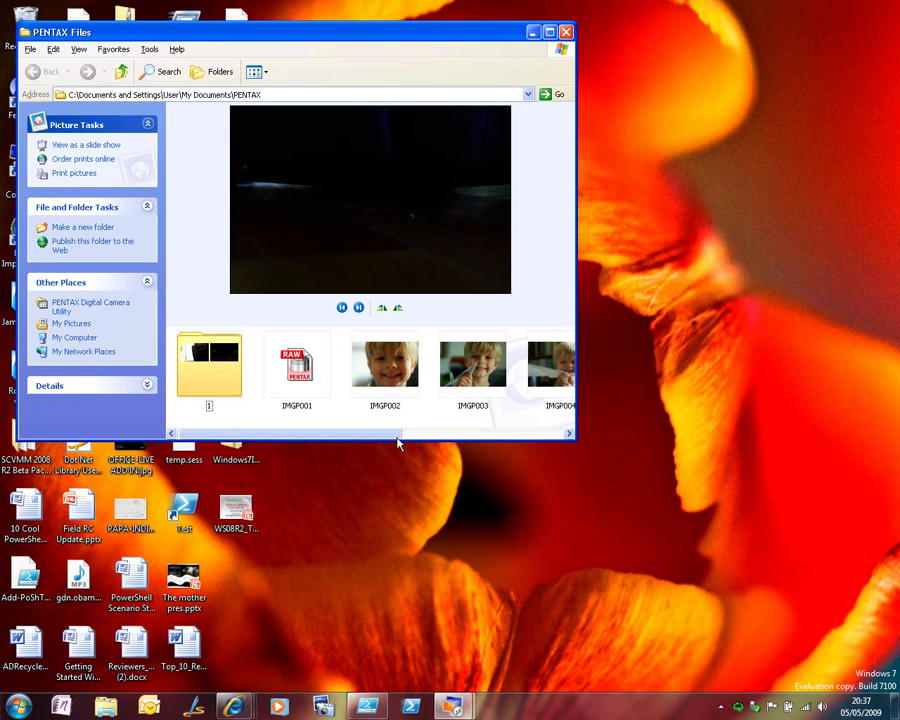
Scroll the filmstrip to the latest capture IMGP0007 and copy it
drag(394, 440, 580, 428)
click(545, 372)
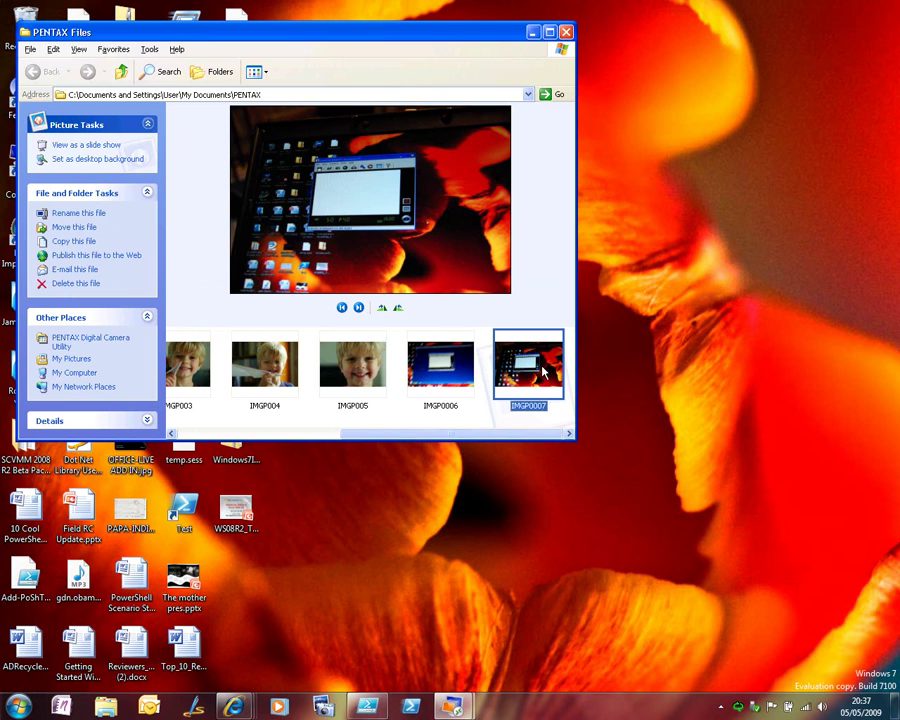
mouse_move(545, 372)
mouse_down()
mouse_move(658, 293)
mouse_move(572, 338)
mouse_move(681, 283)
mouse_move(527, 363)
mouse_move(535, 362)
mouse_up()
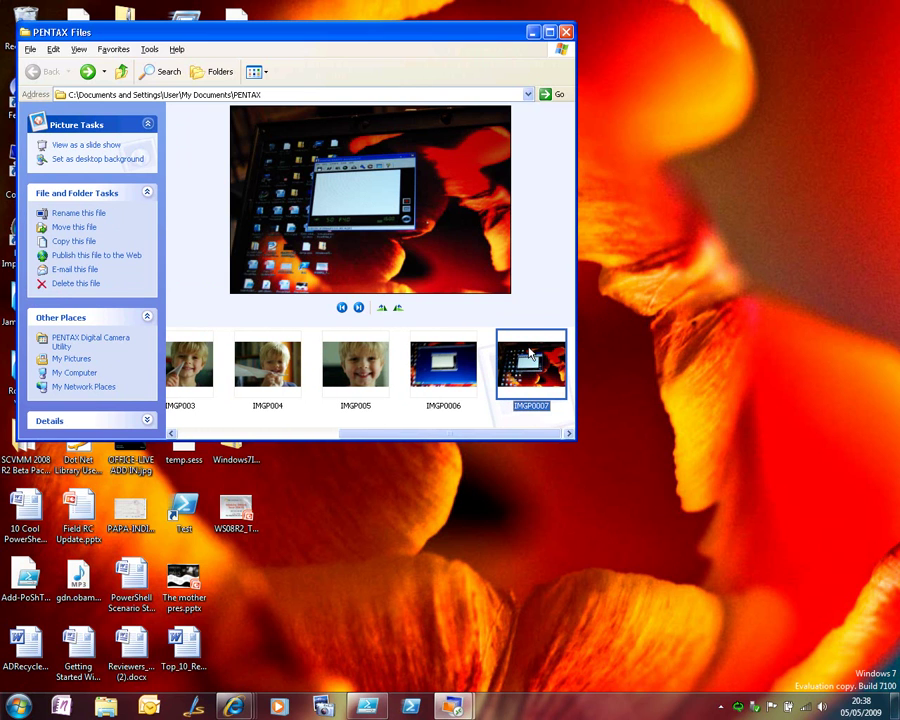
right_click(529, 346)
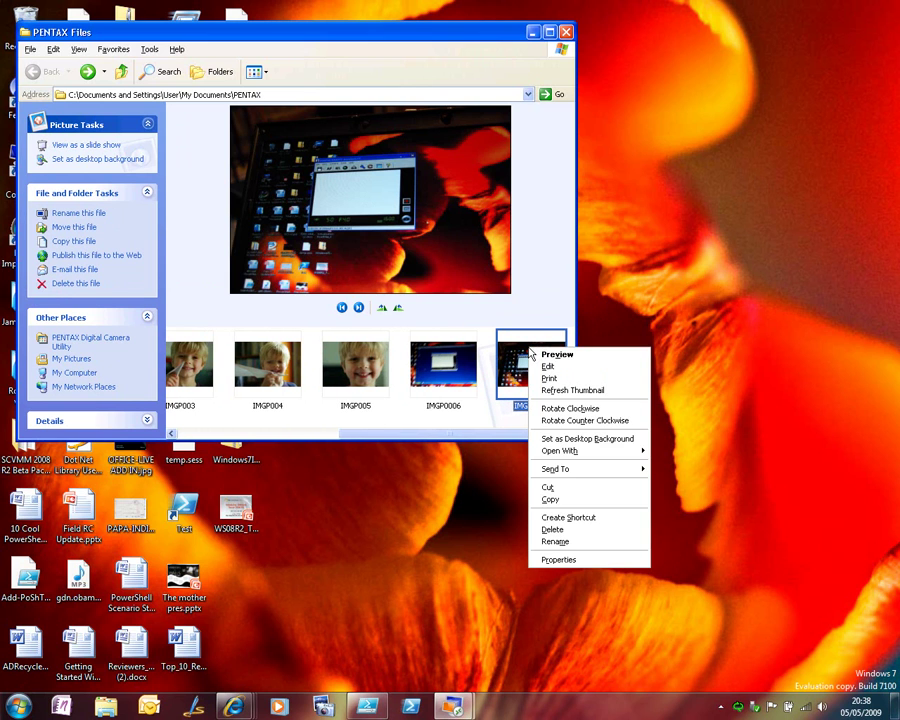
click(551, 499)
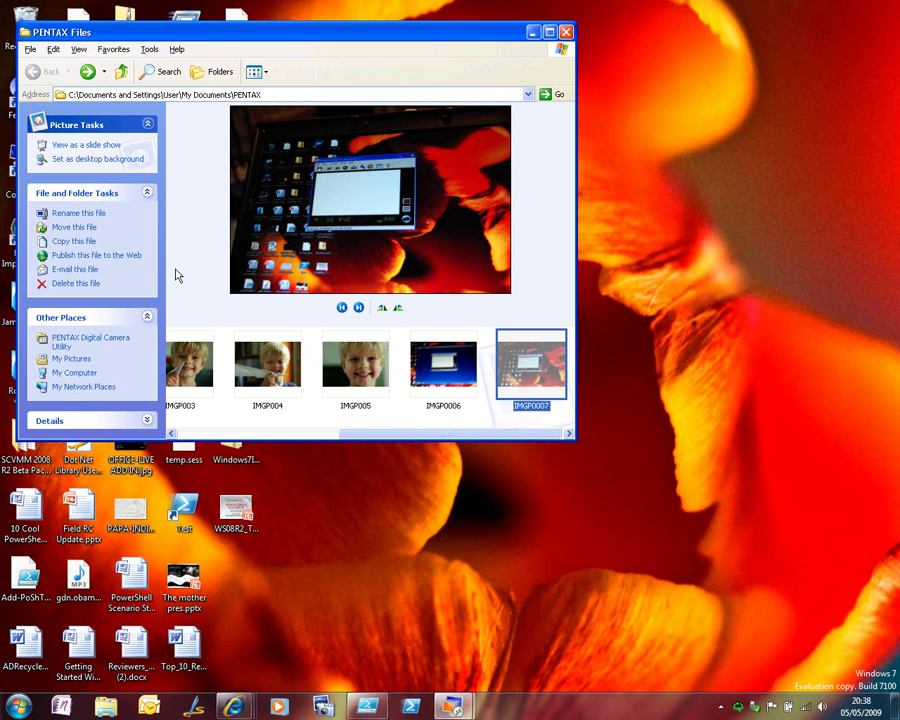
Paste IMGP0007 into the host's My Pictures\Pentax Captures folder
click(72, 362)
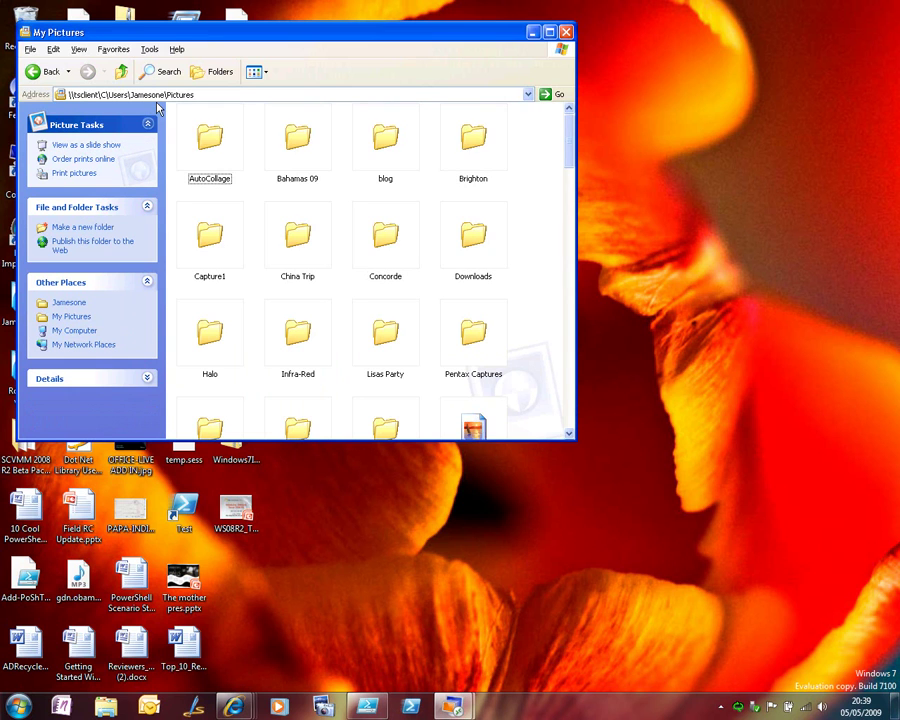
double_click(493, 337)
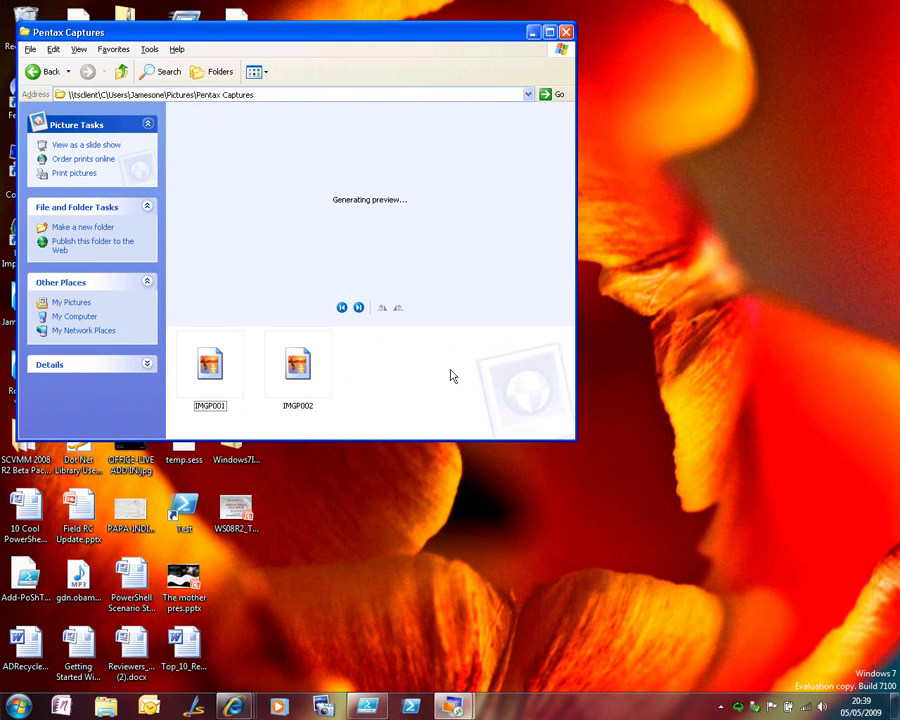
right_click(451, 370)
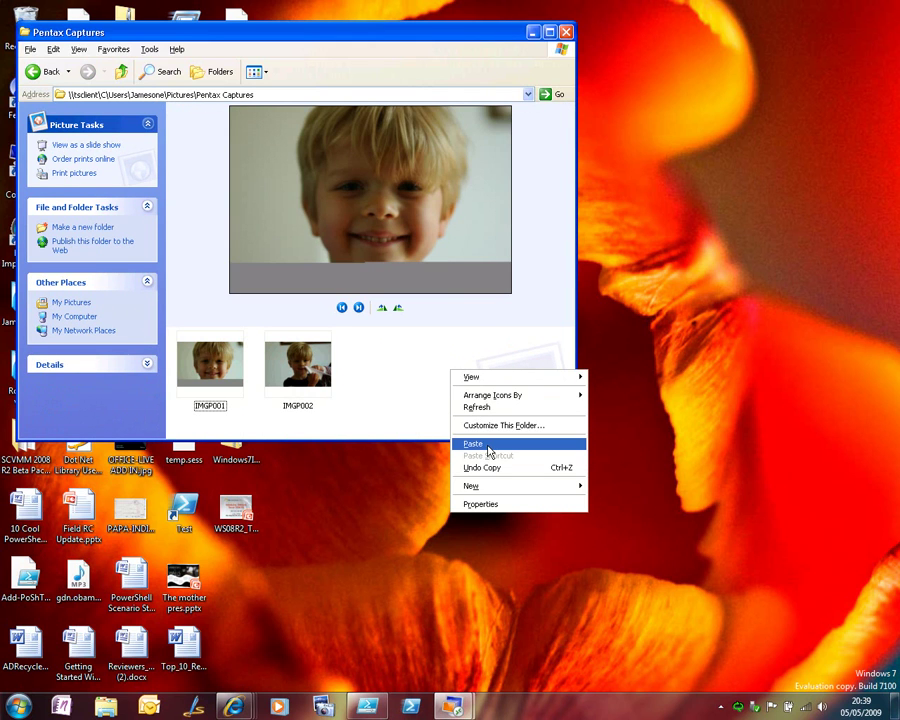
click(488, 446)
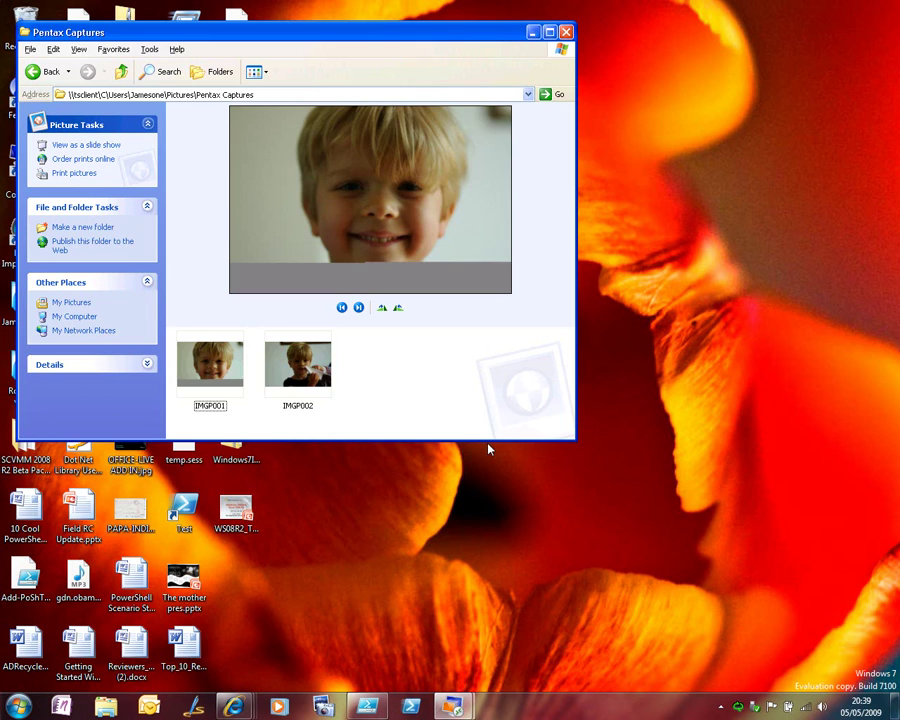
Refresh the Pentax Captures view and select the pasted IMGP0007 to preview it
click(40, 71)
click(88, 72)
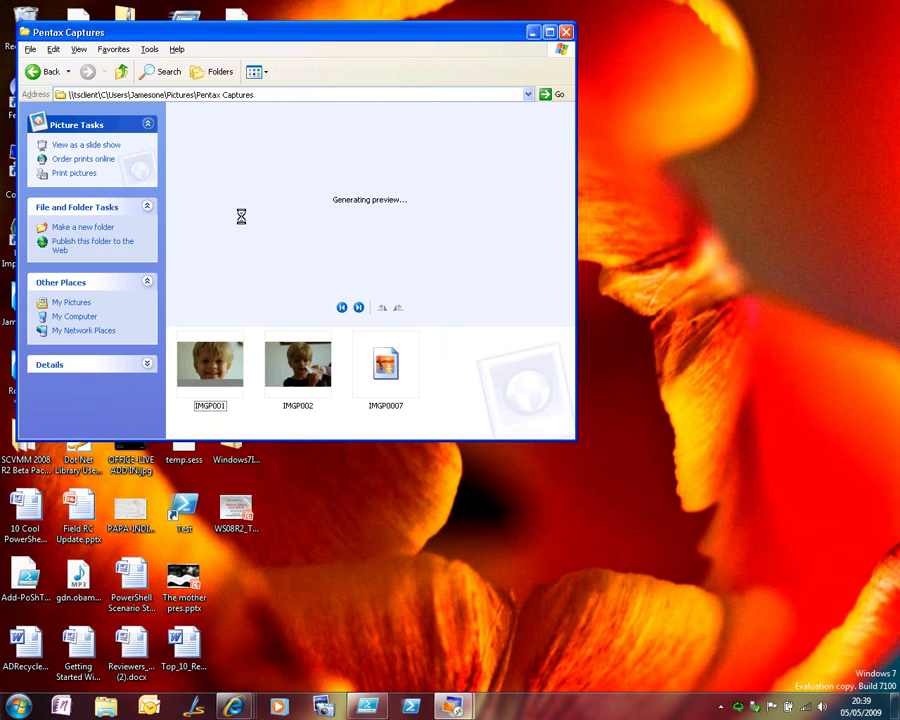
click(391, 365)
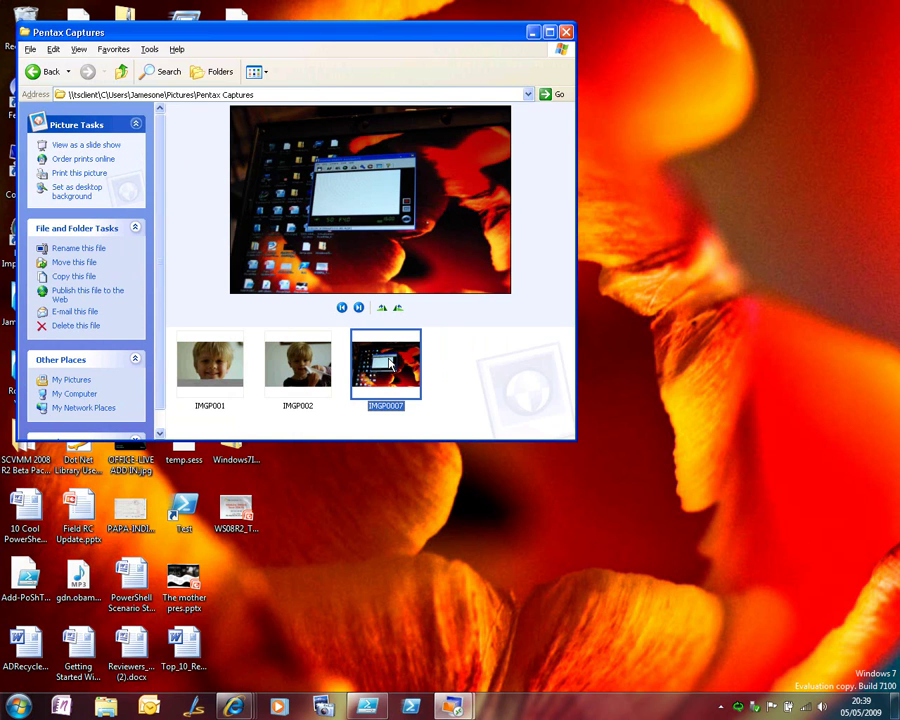
Minimize the XP window and open the Windows 7 Pictures library in Explorer
click(533, 32)
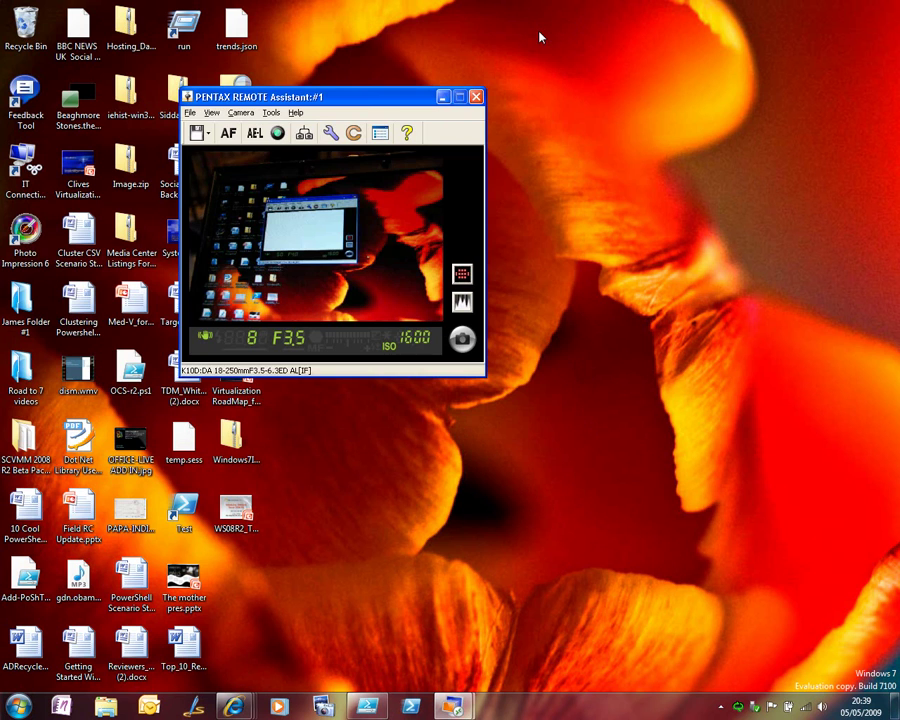
click(107, 706)
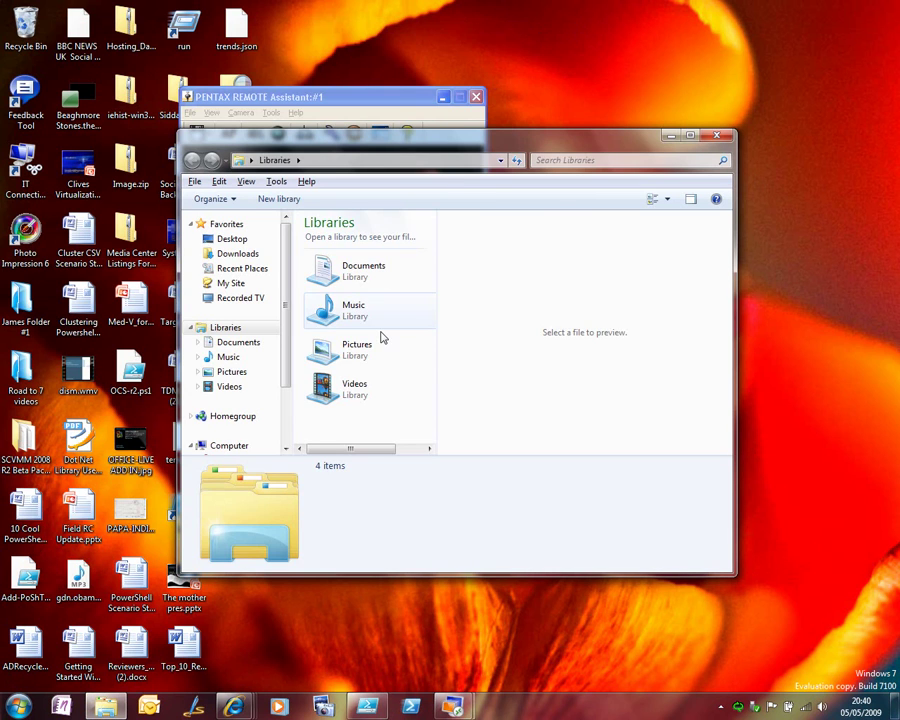
click(366, 350)
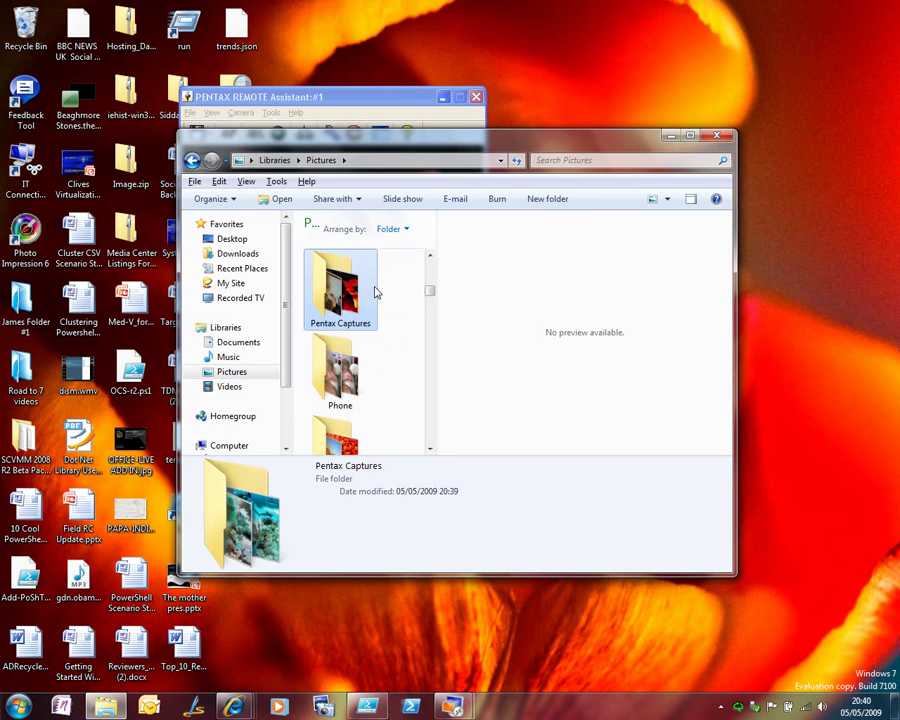